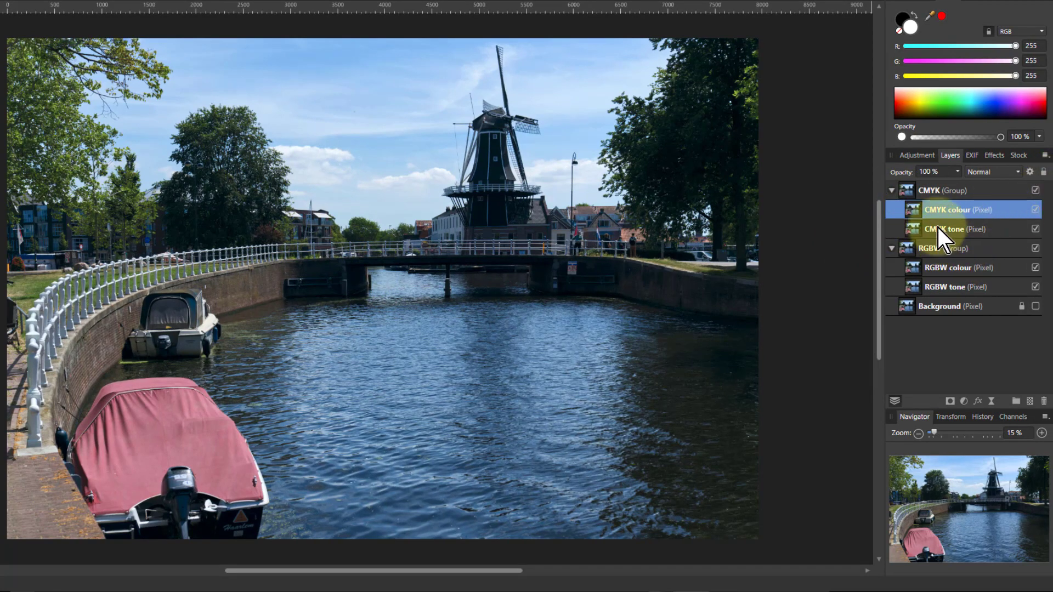
Add a CMYK Curves adjustment to CMYK colour and drag the Black curve's top node to zero.
click(964, 401)
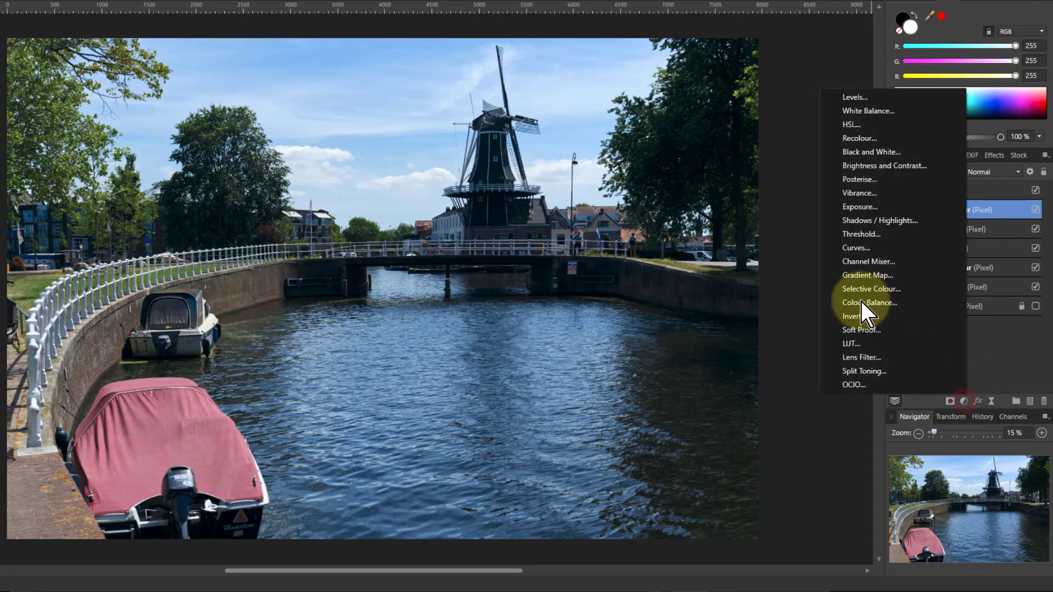
click(867, 248)
click(617, 497)
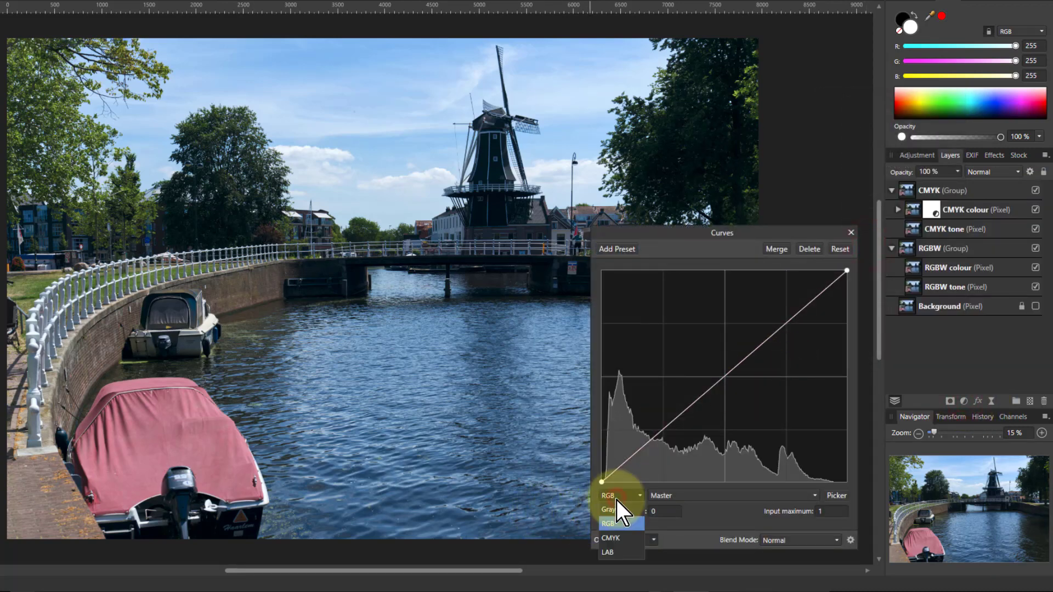
click(618, 537)
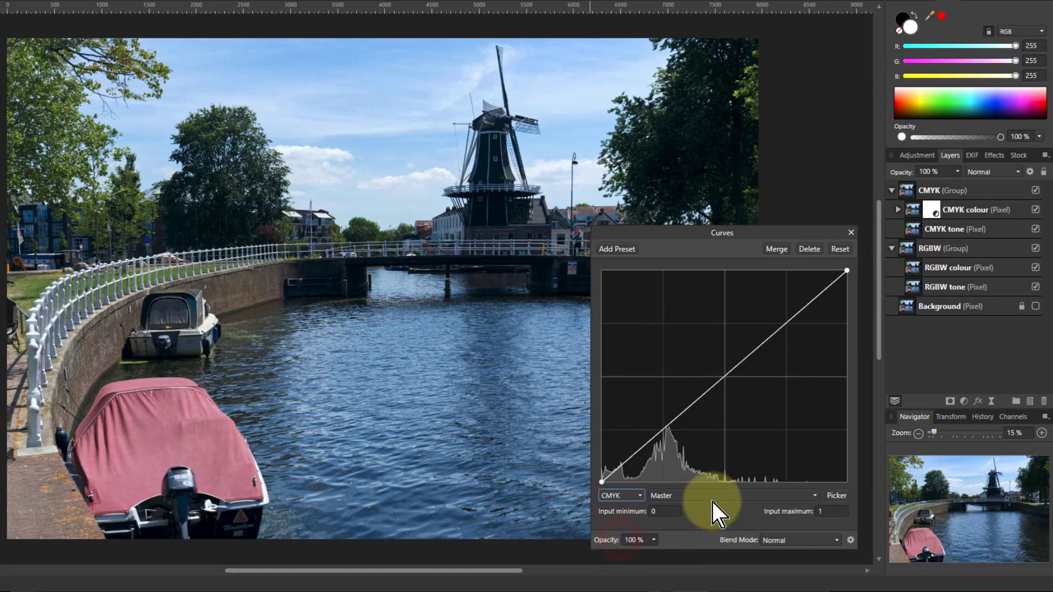
click(710, 497)
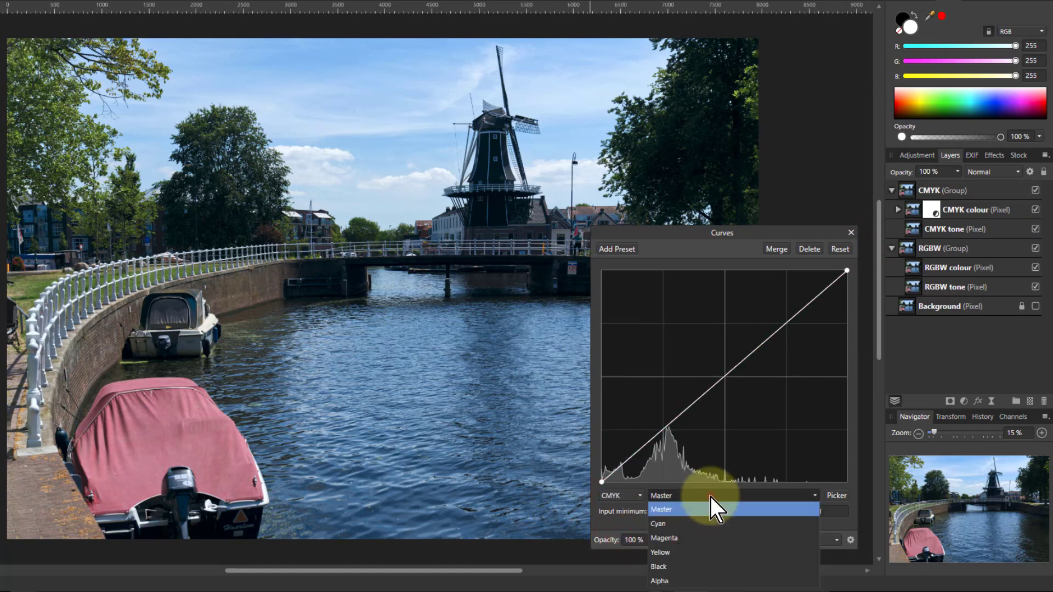
click(696, 566)
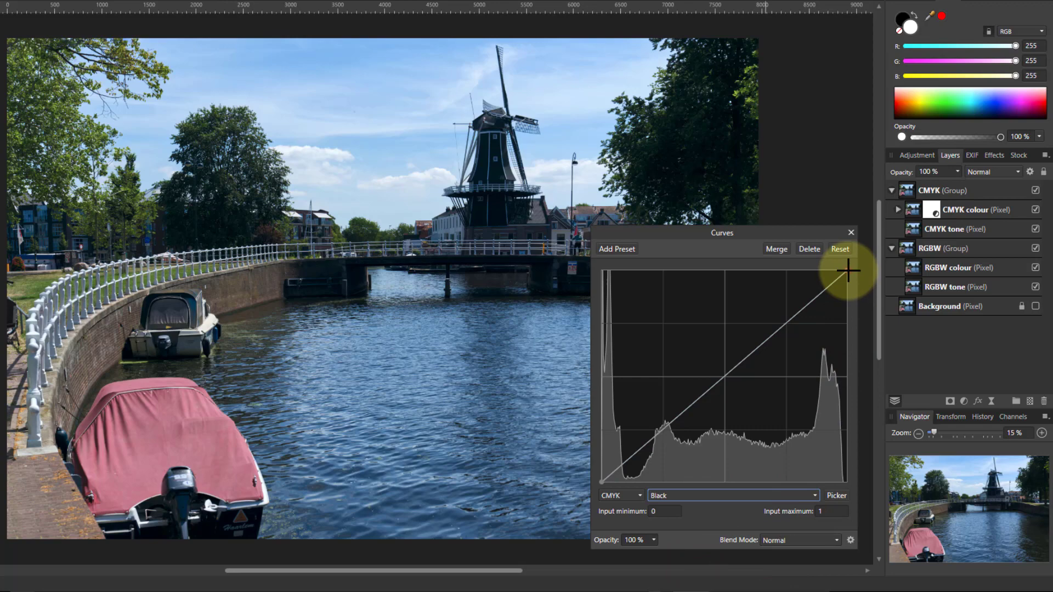
drag(848, 271, 860, 483)
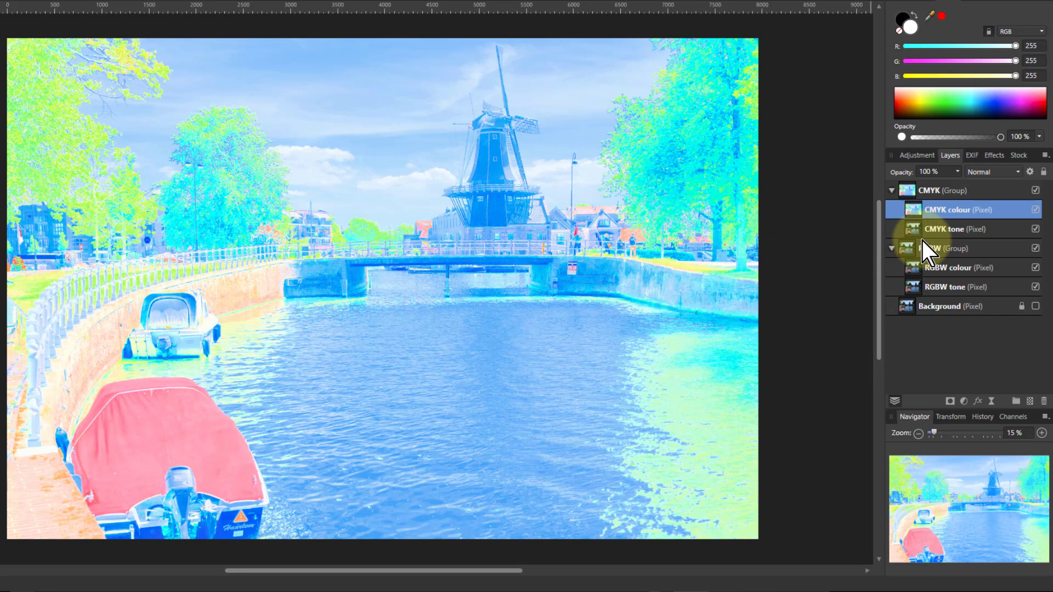
Select CMYK tone, hide CMYK colour, and add a Curves adjustment set to CMYK.
click(919, 227)
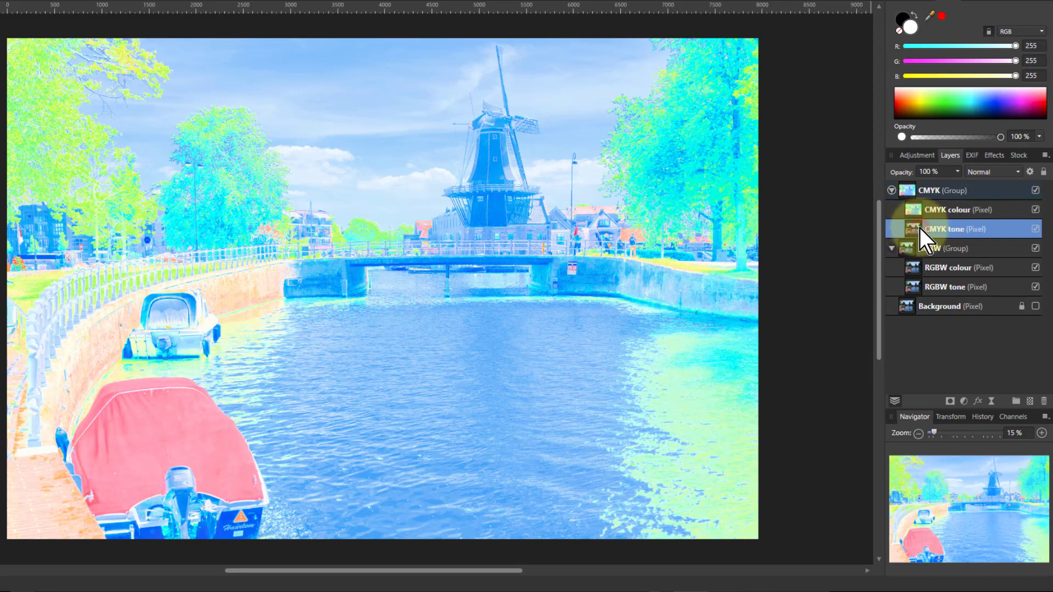
click(1035, 210)
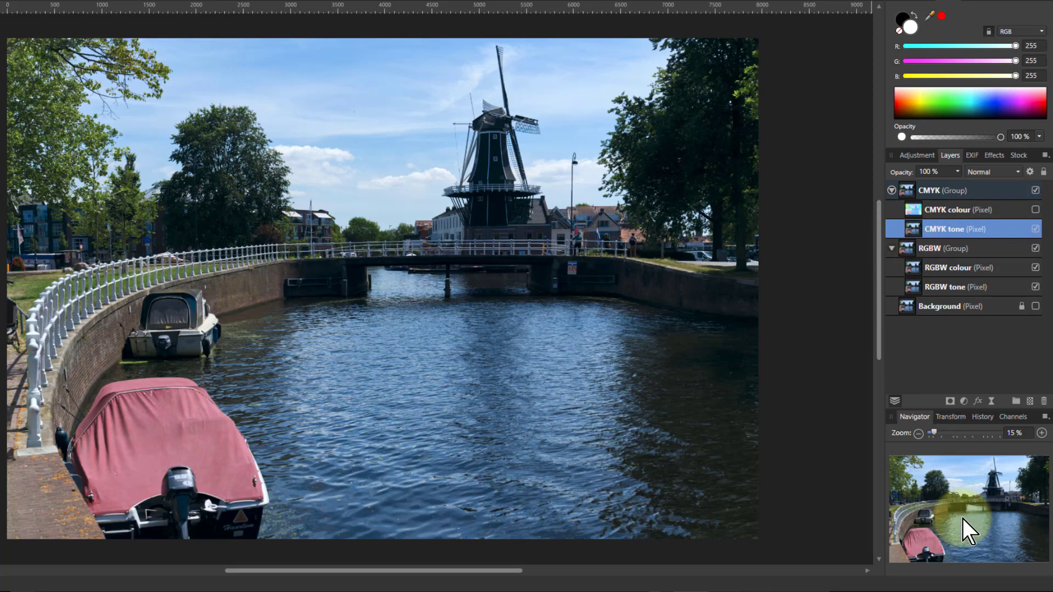
click(963, 401)
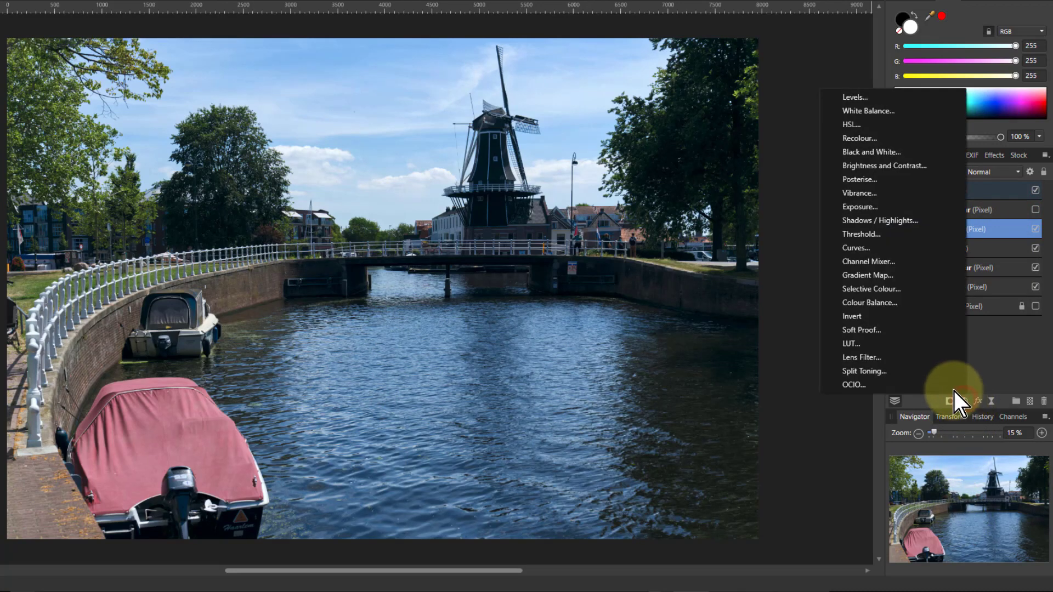
click(893, 250)
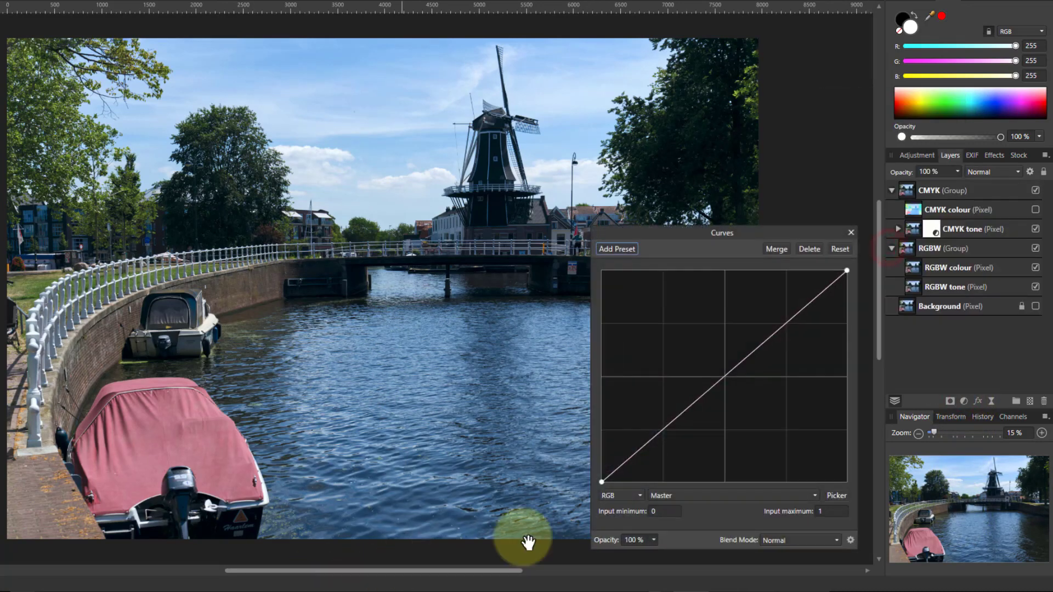
click(616, 495)
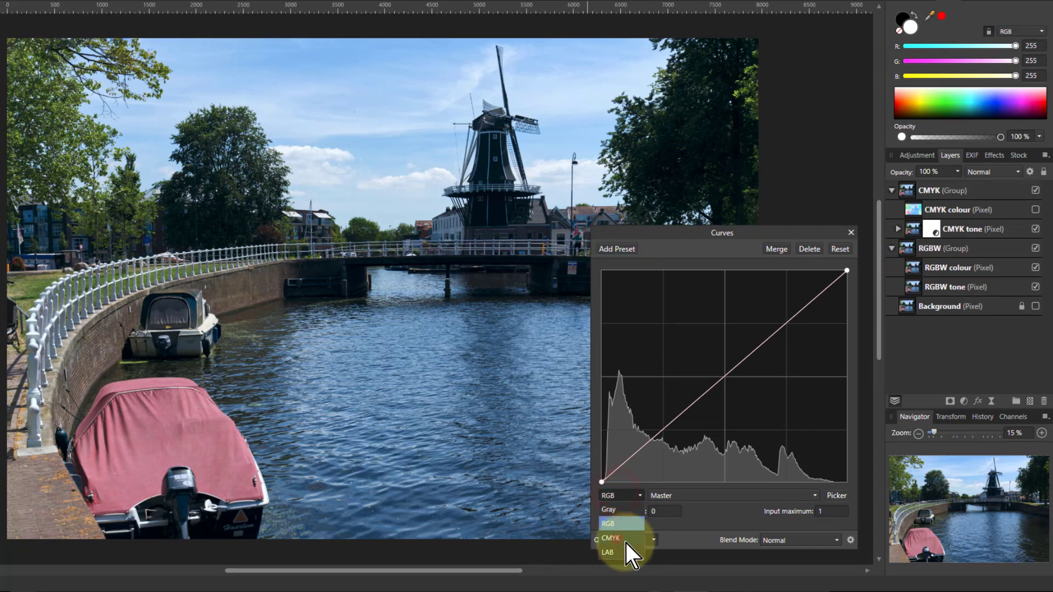
click(626, 540)
Drag the Cyan, Magenta and Yellow curves' top nodes to zero, leaving only black.
click(711, 497)
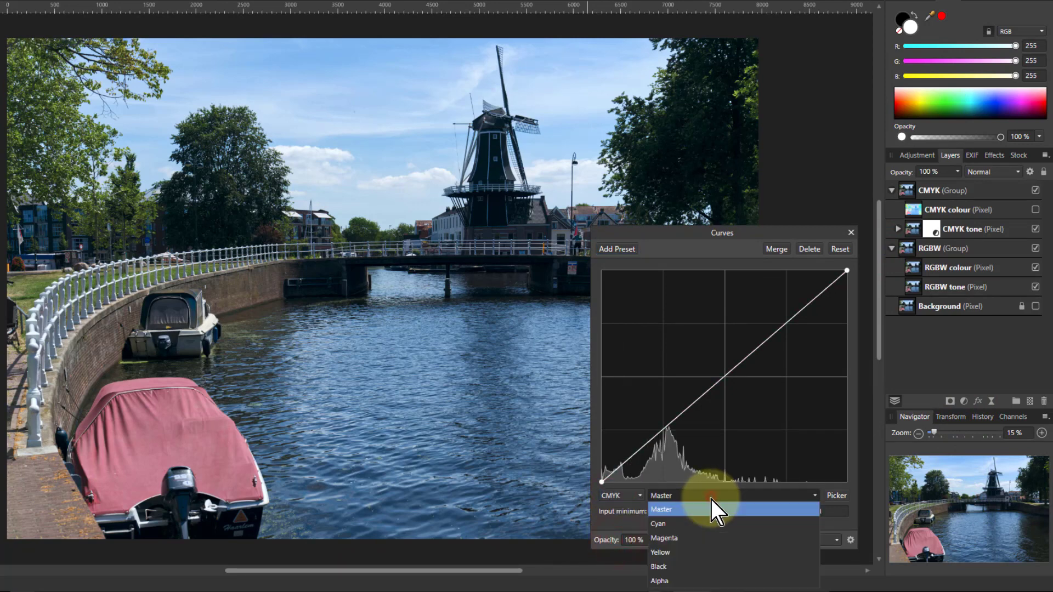
click(701, 525)
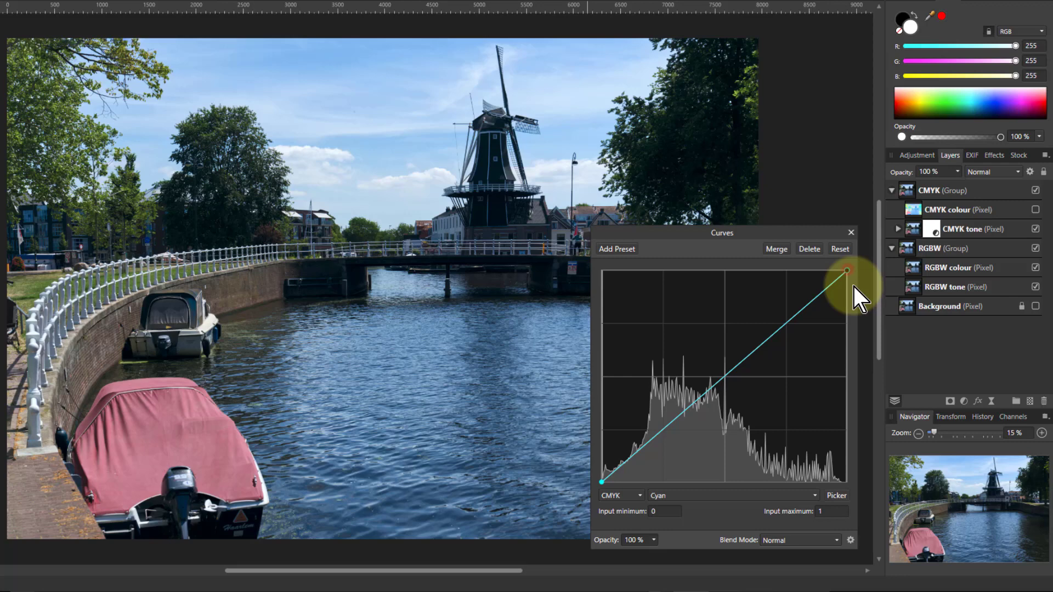
drag(853, 286, 903, 504)
click(675, 497)
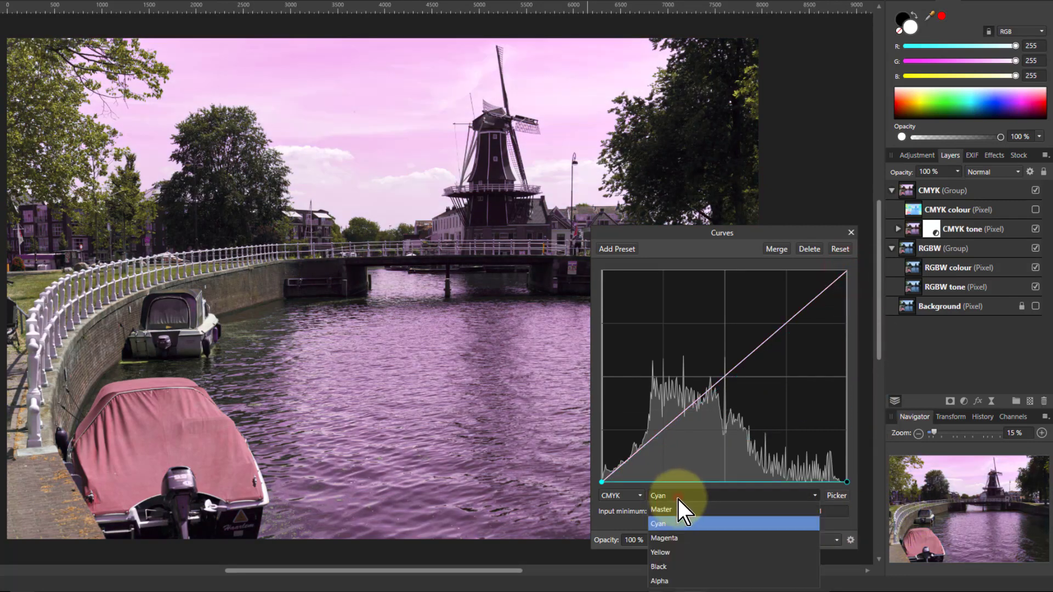
click(666, 539)
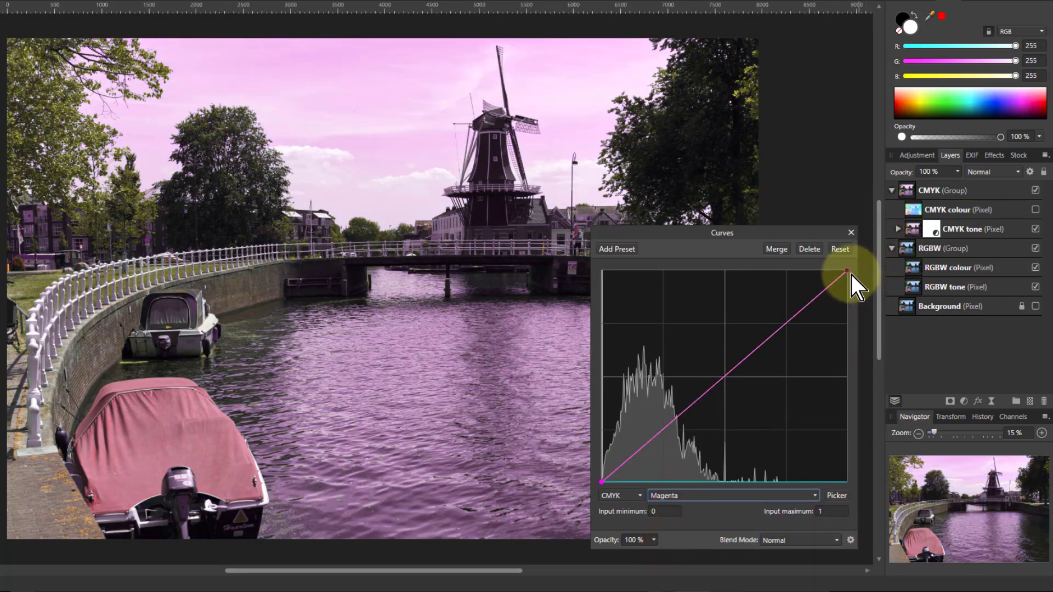
drag(849, 271, 900, 477)
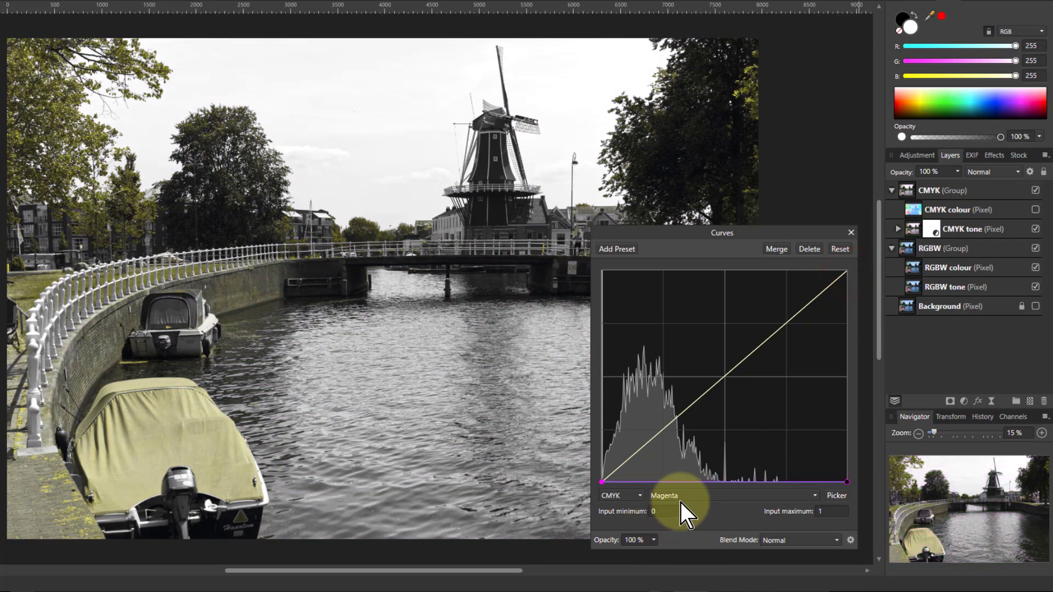
click(681, 498)
click(676, 553)
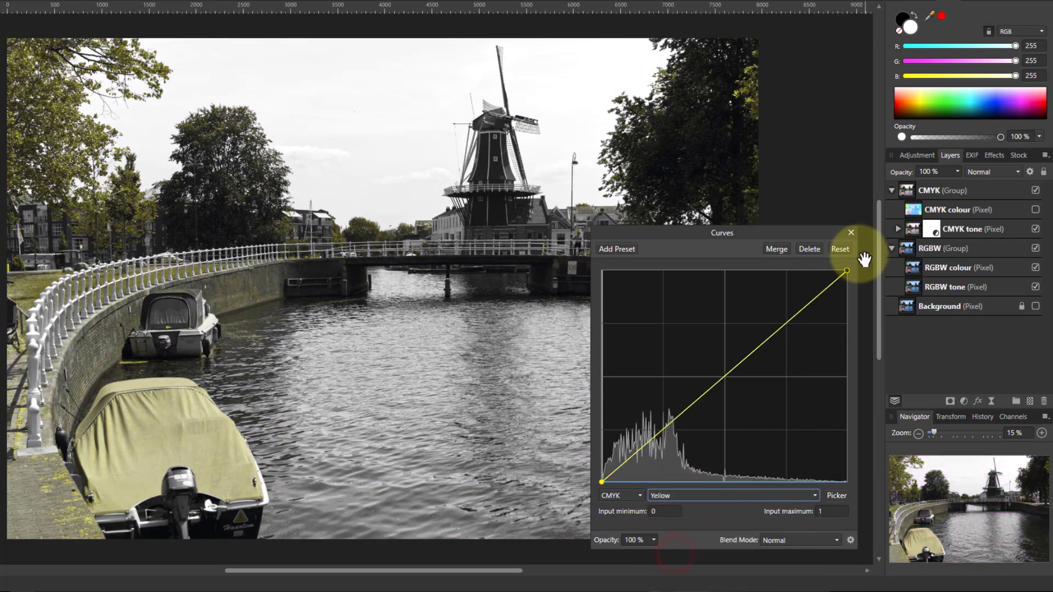
drag(848, 272, 916, 527)
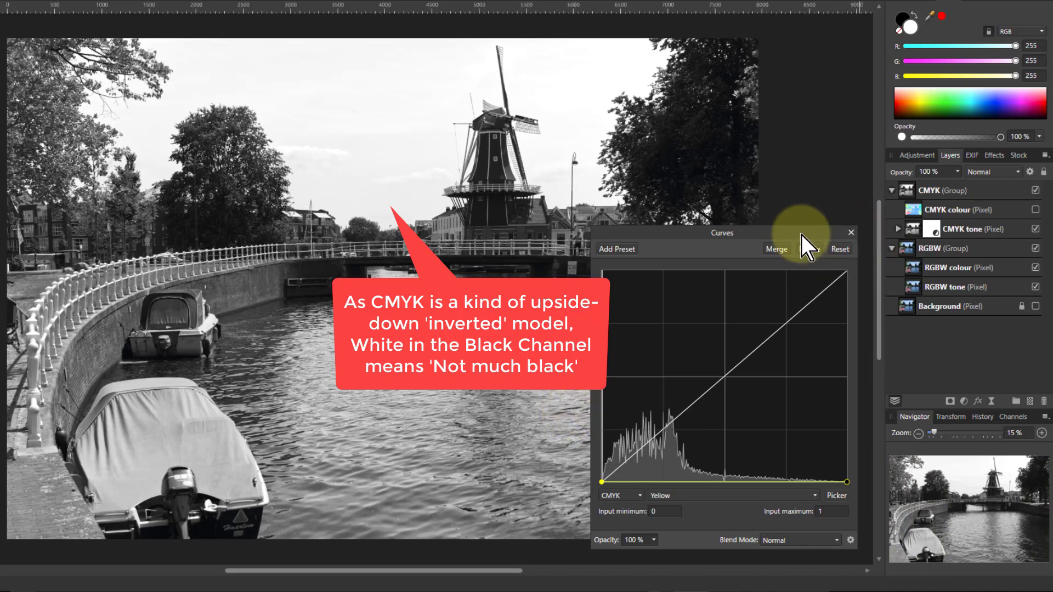
Show CMYK colour in Multiply blend mode, then hide the CMYK group and select RGBW colour.
click(799, 366)
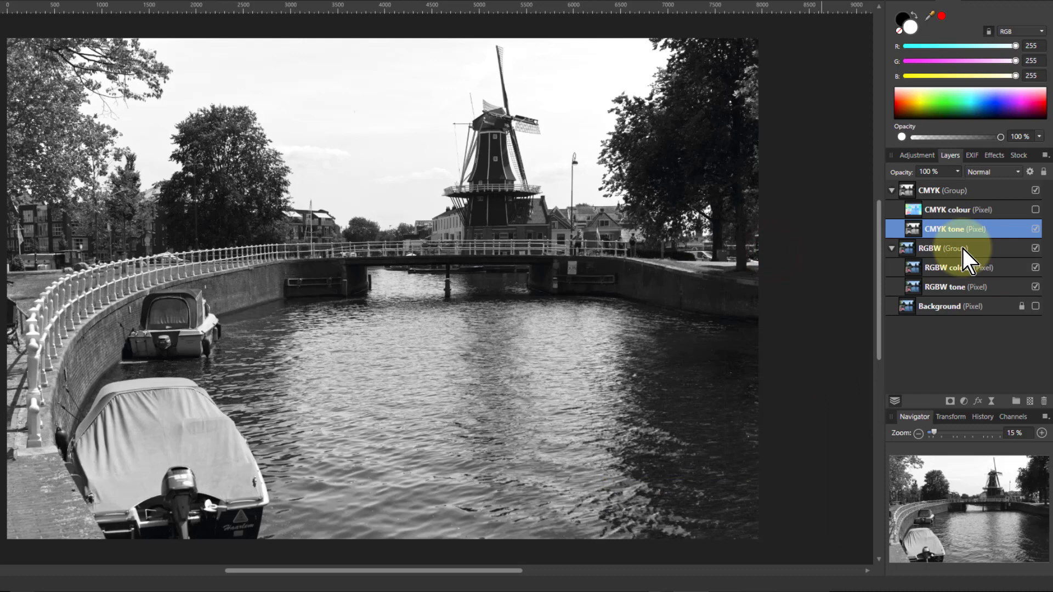
click(1036, 209)
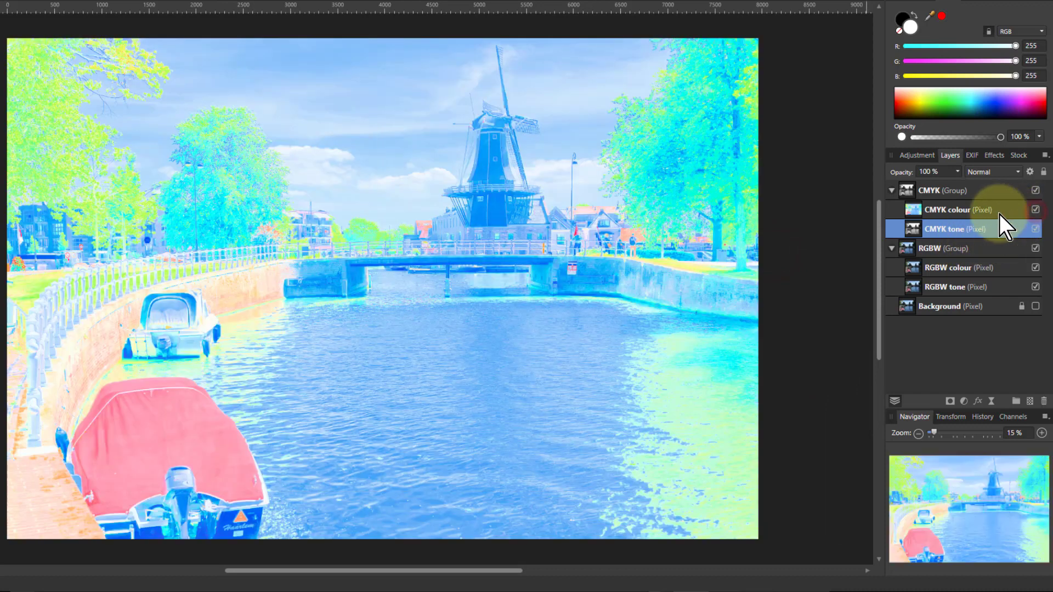
click(923, 209)
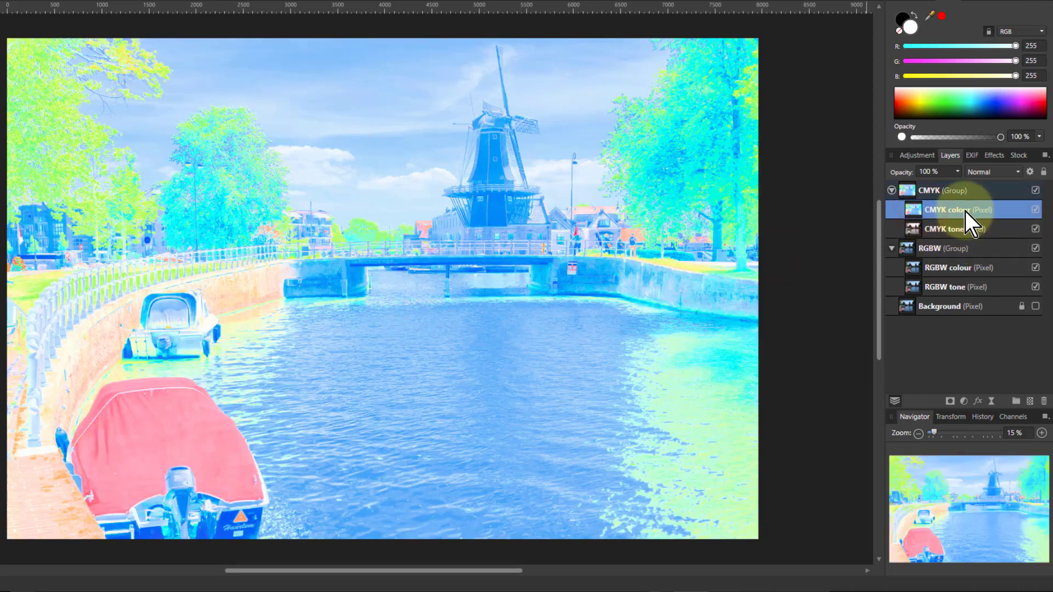
click(979, 173)
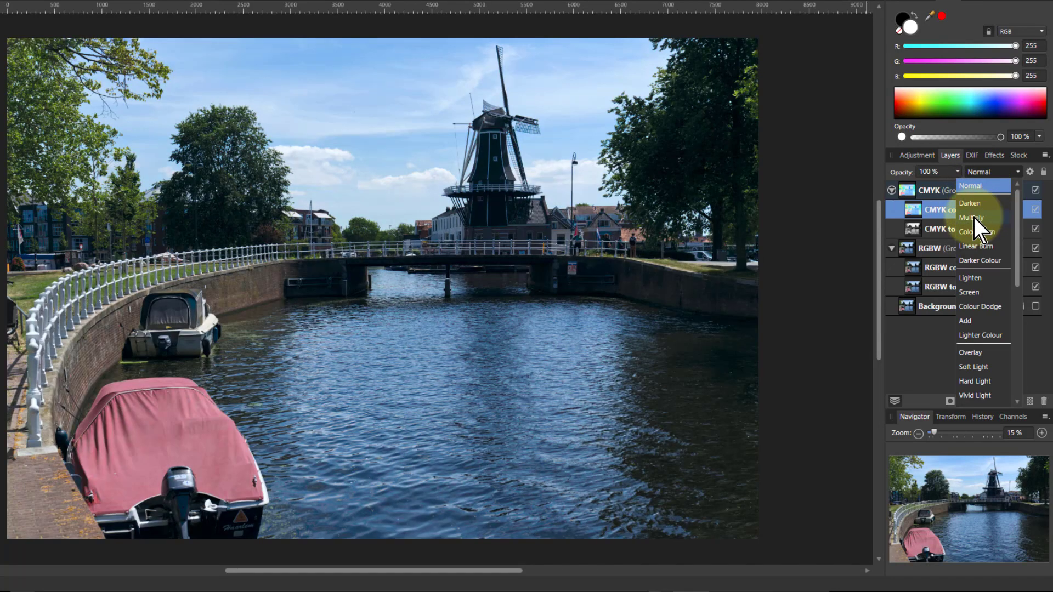
click(973, 218)
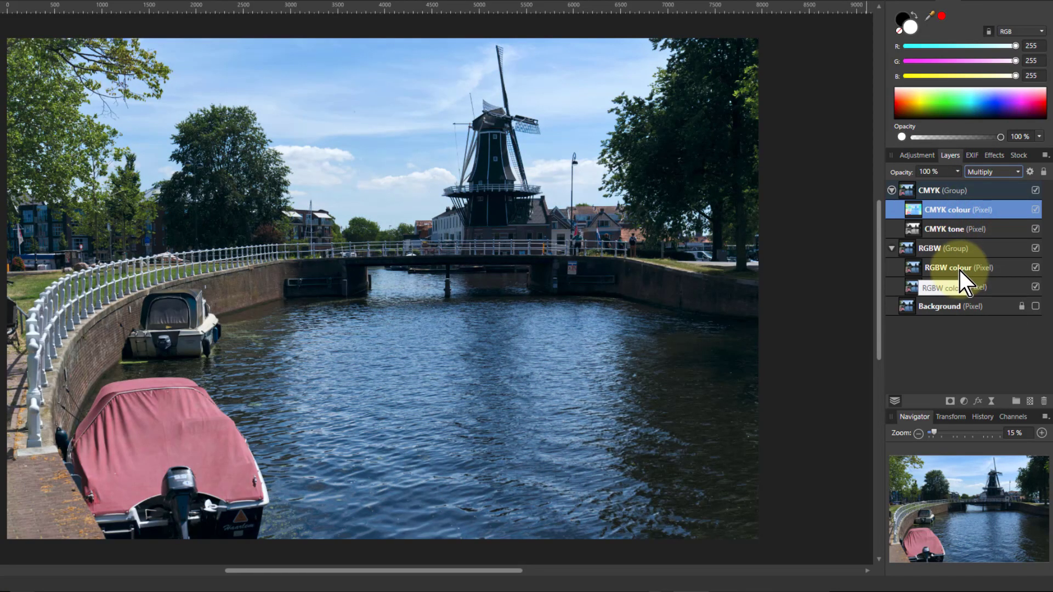
click(1035, 190)
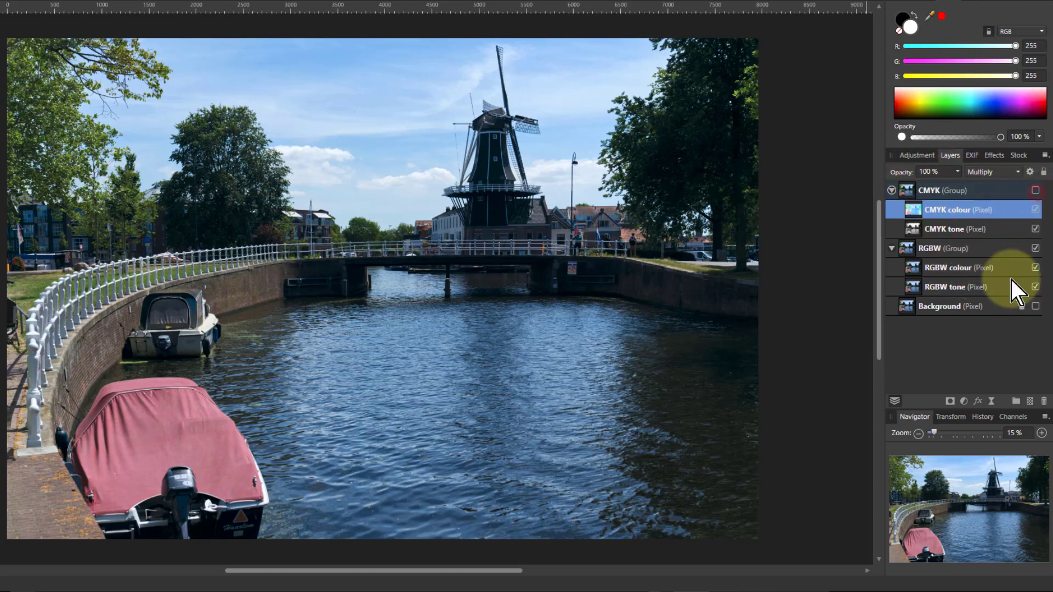
click(914, 269)
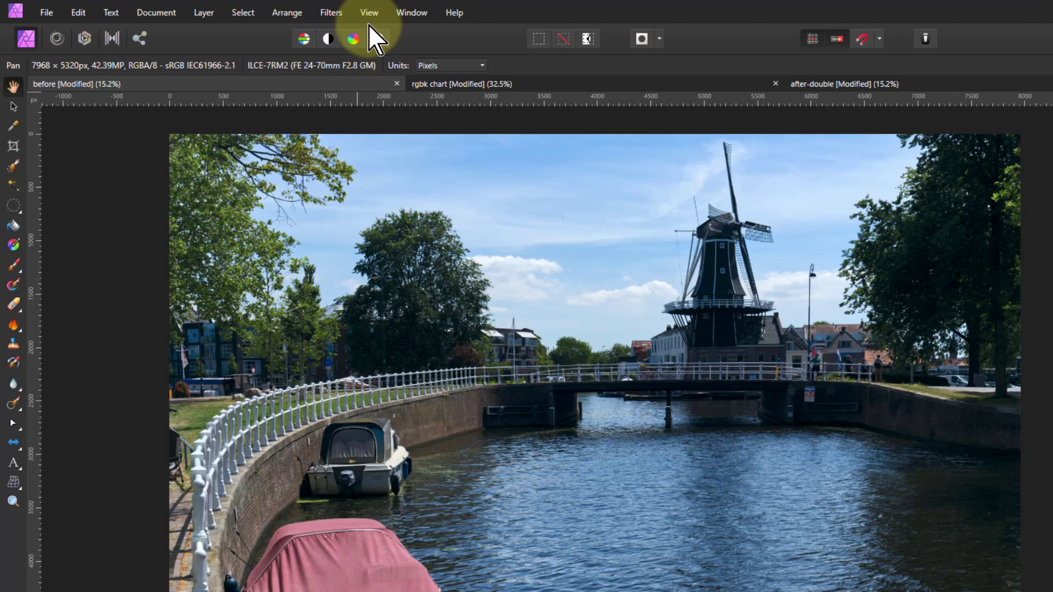
Open Filters > Apply Image using the current layer as source with Equations enabled.
click(344, 12)
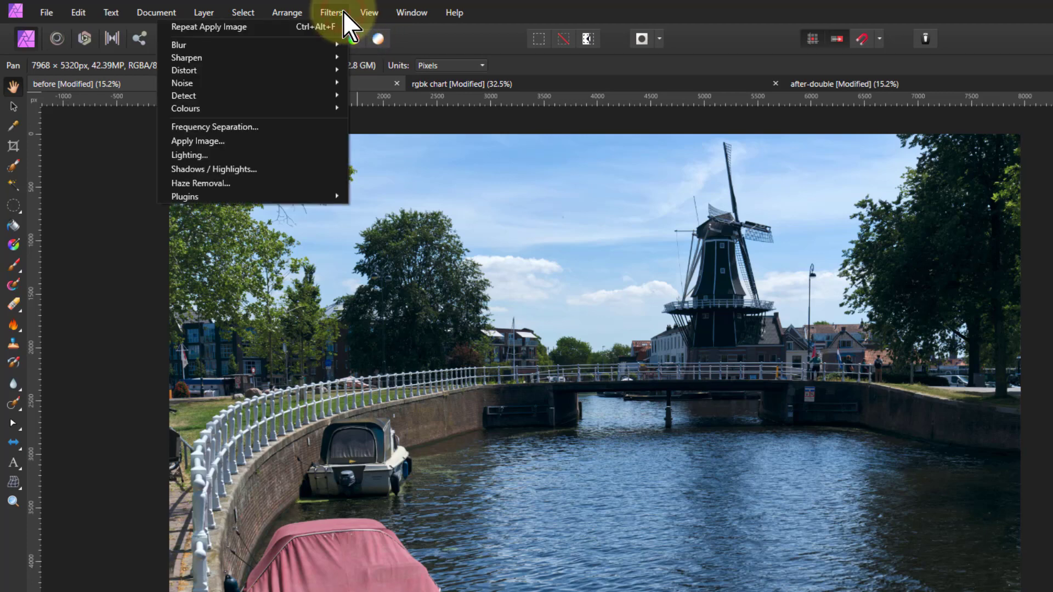
click(264, 141)
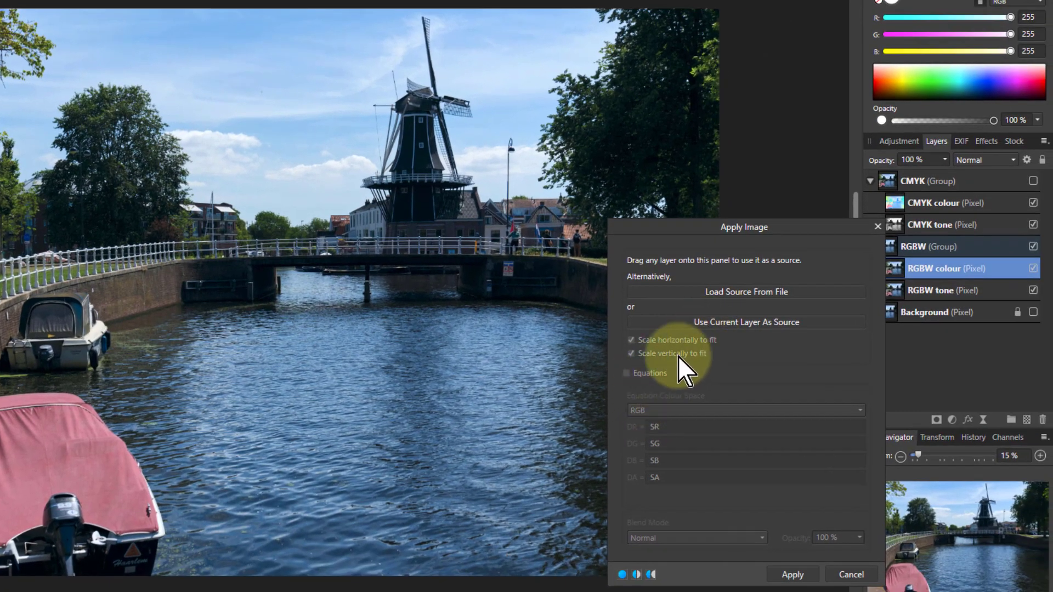
click(732, 324)
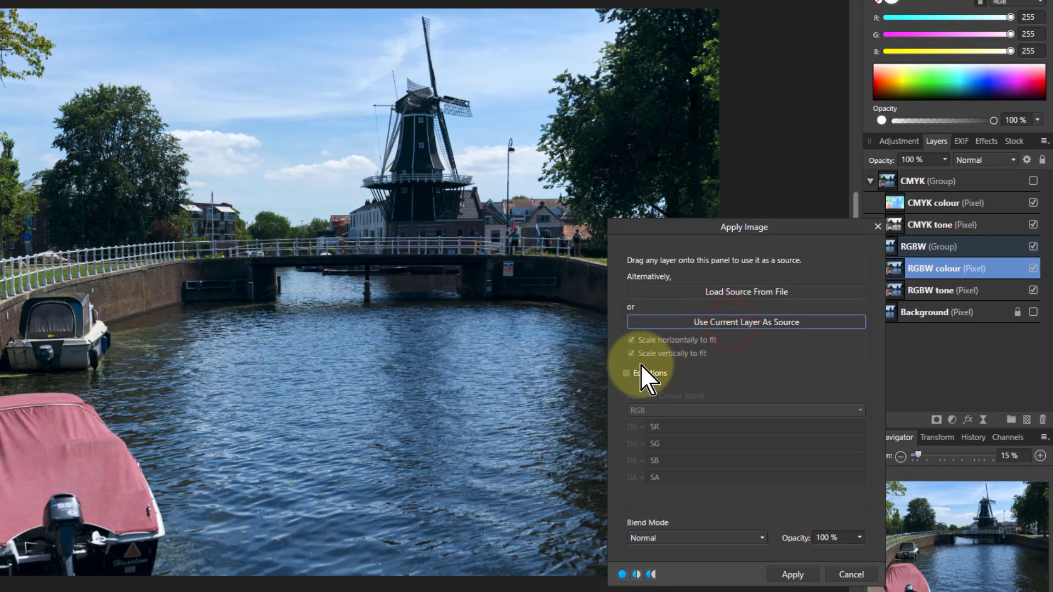
click(630, 376)
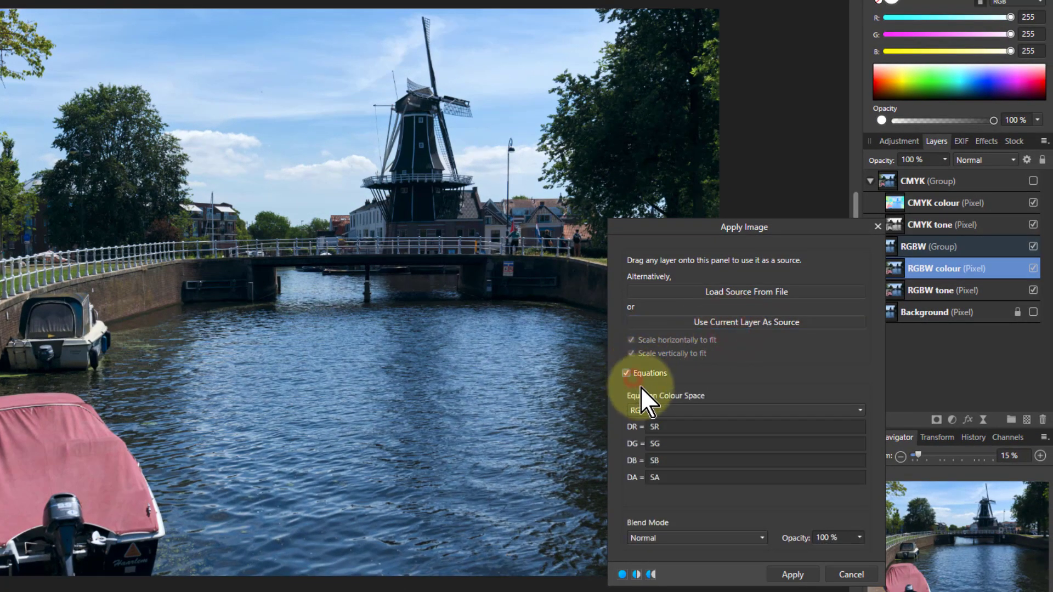
Set the red equation DR to SR-min(SR,SG,SB).
click(674, 428)
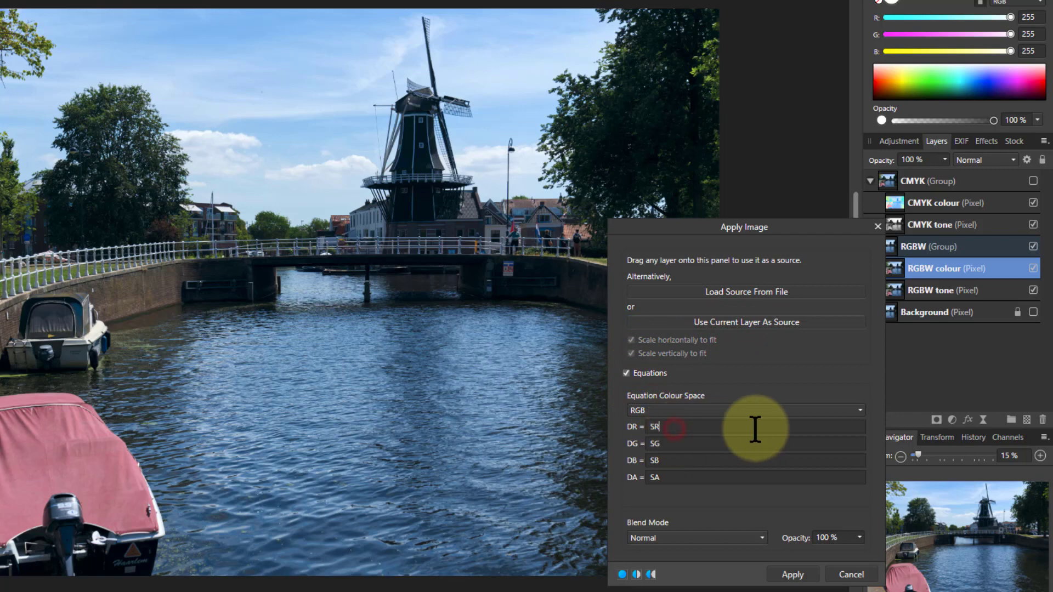
double_click(675, 428)
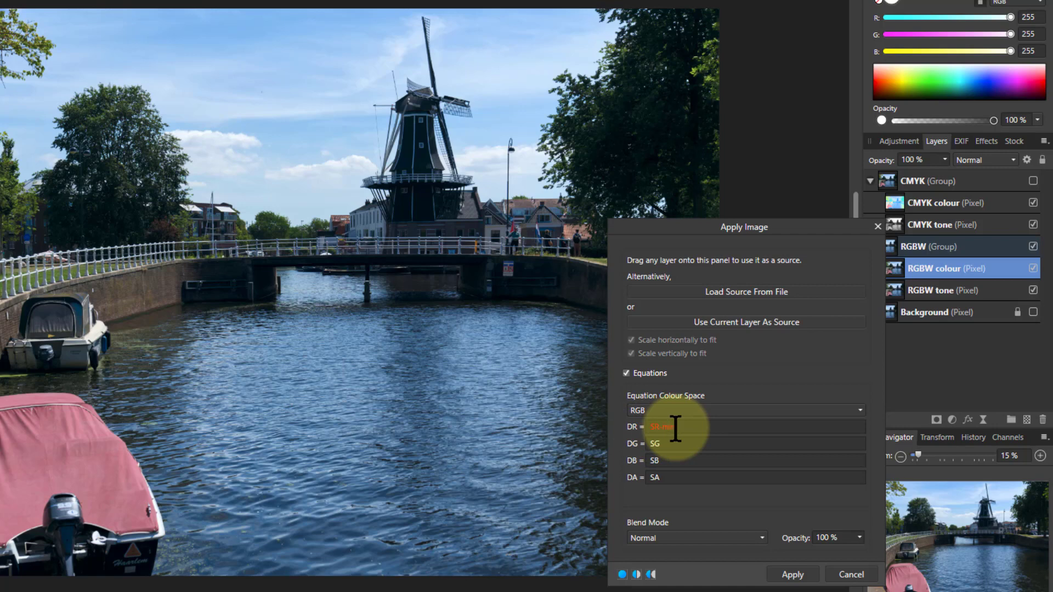
text(-min(SR,SG,SB))
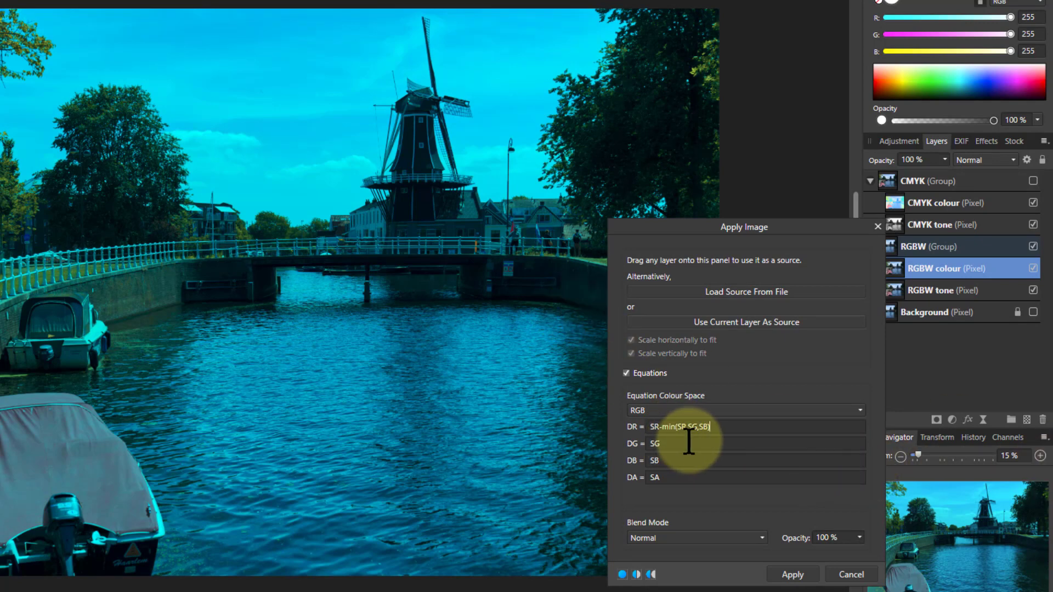
drag(729, 428, 661, 428)
key(ctrl+c)
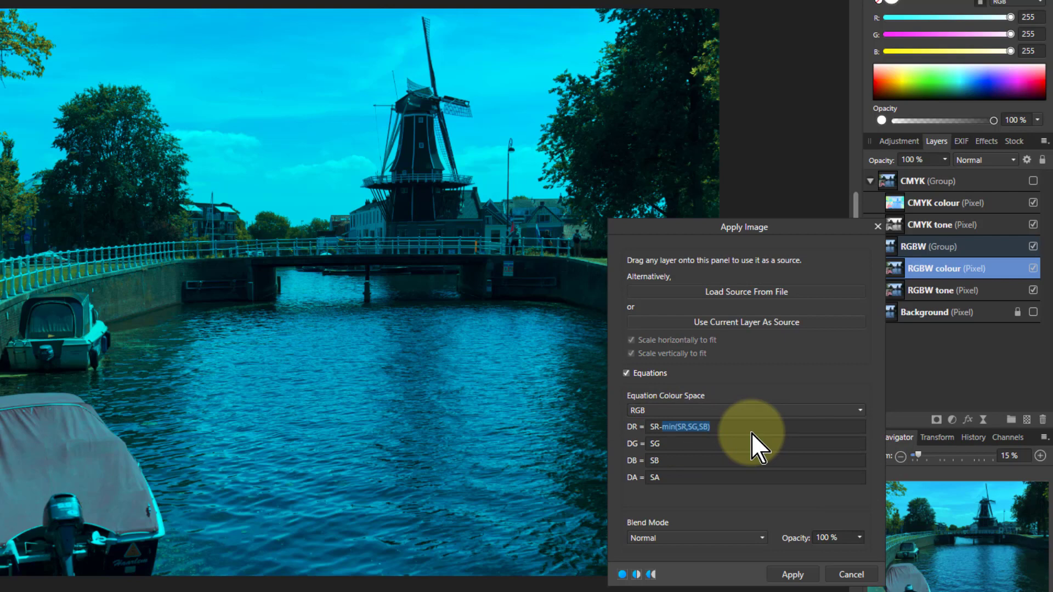
Set the green and blue equations to SG-min(SR,SG,SB) and SB-min(SR,SG,SB).
click(672, 444)
double_click(672, 444)
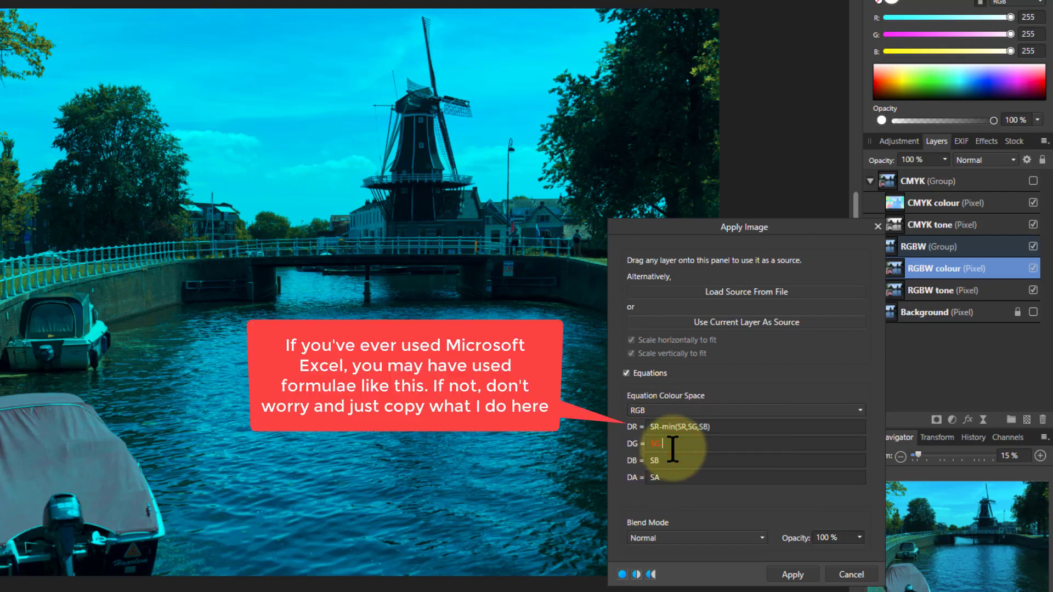
click(673, 444)
text(-)
key(ctrl+v)
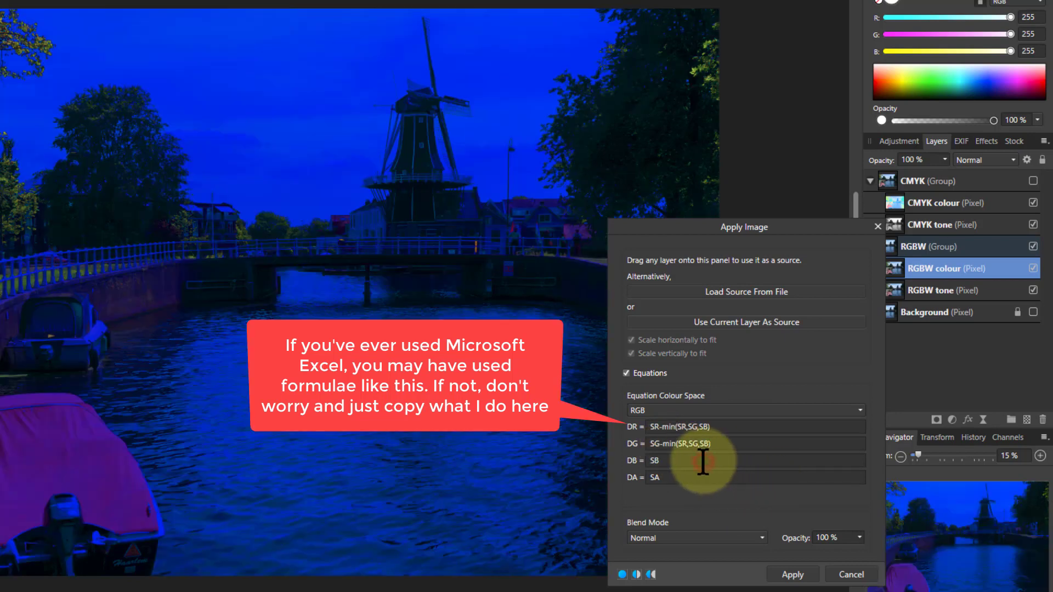
double_click(703, 460)
text(-)
key(ctrl+v)
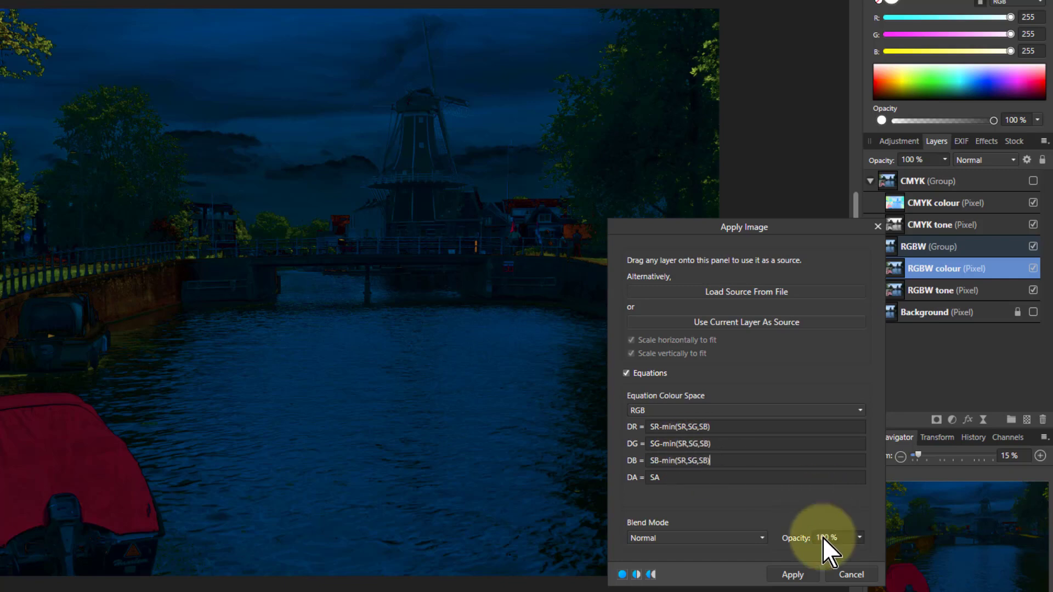
Apply the colour-only equations to RGBW colour, then hide that layer to reveal RGBW tone.
click(793, 575)
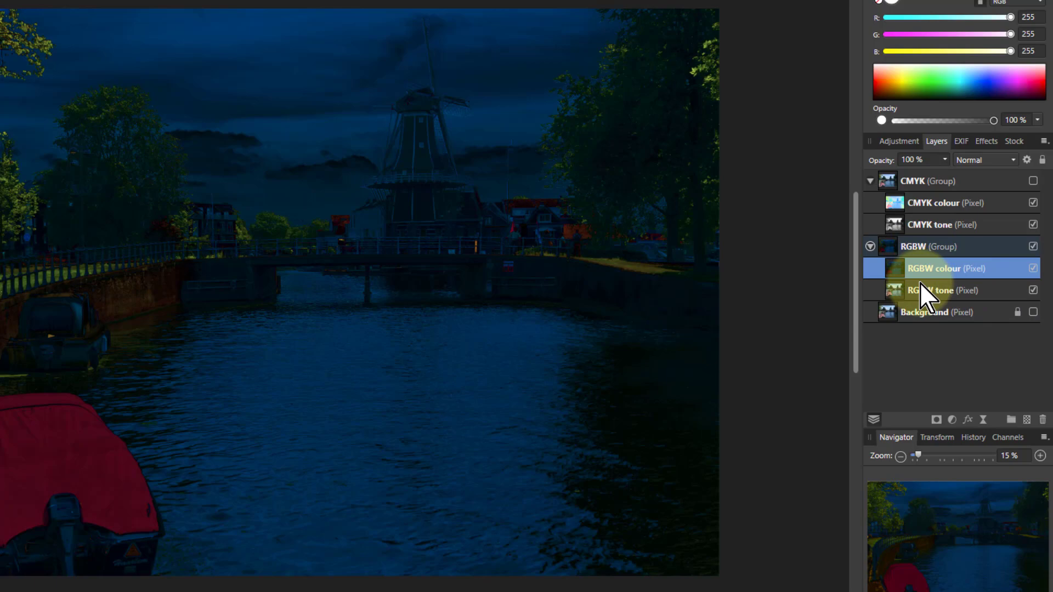
click(1033, 268)
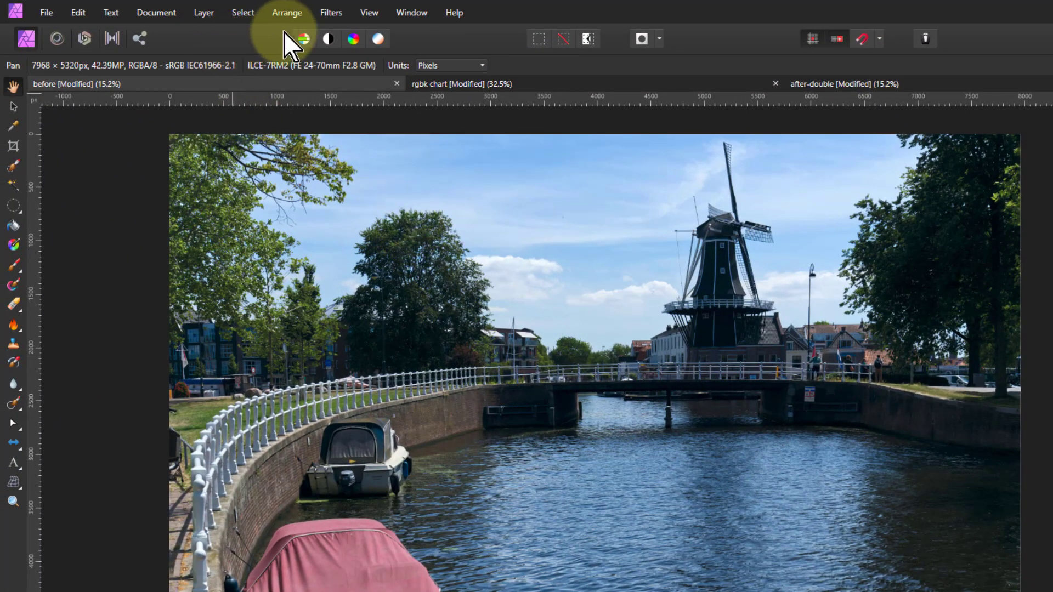
Open Apply Image on RGBW tone using the current layer as source with Equations enabled.
click(341, 13)
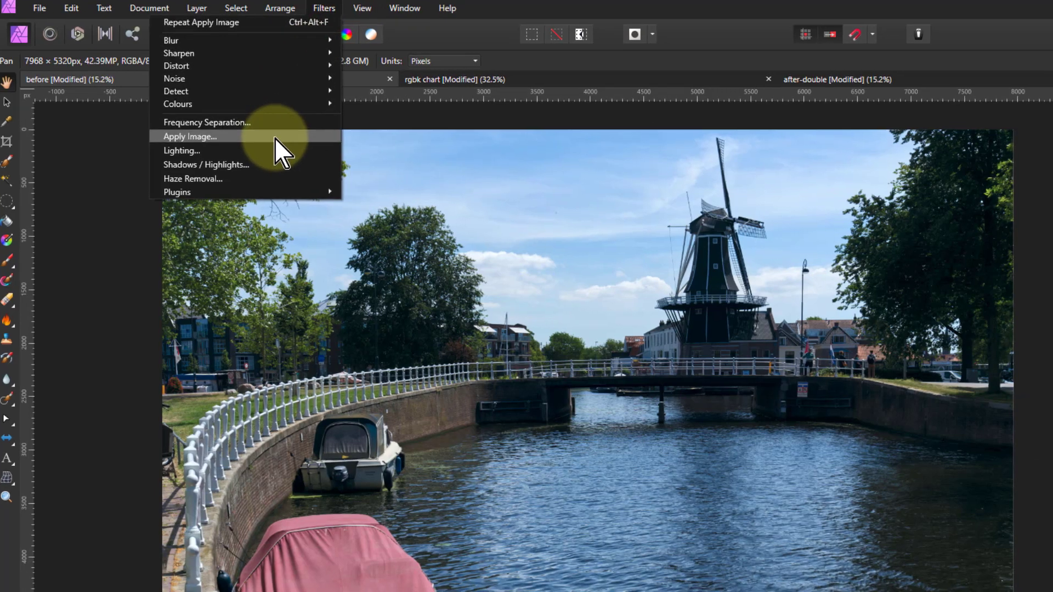
click(274, 137)
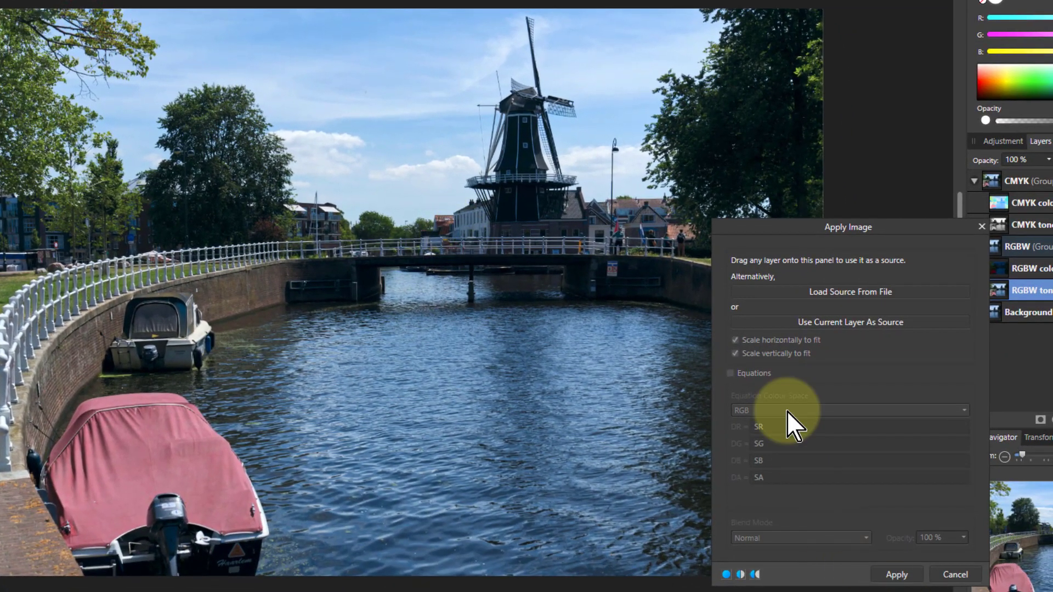
click(818, 323)
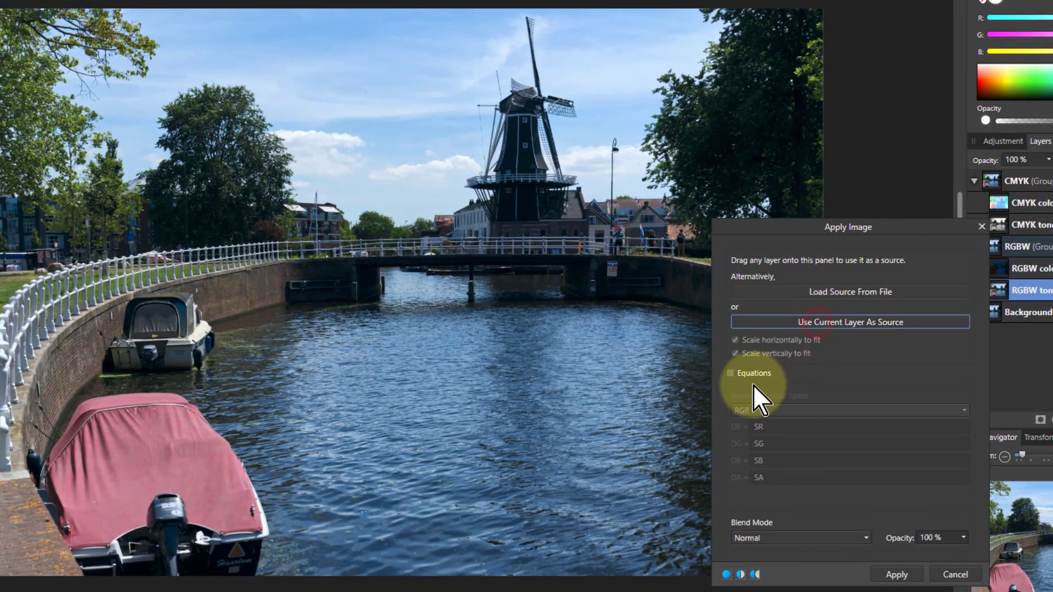
click(732, 373)
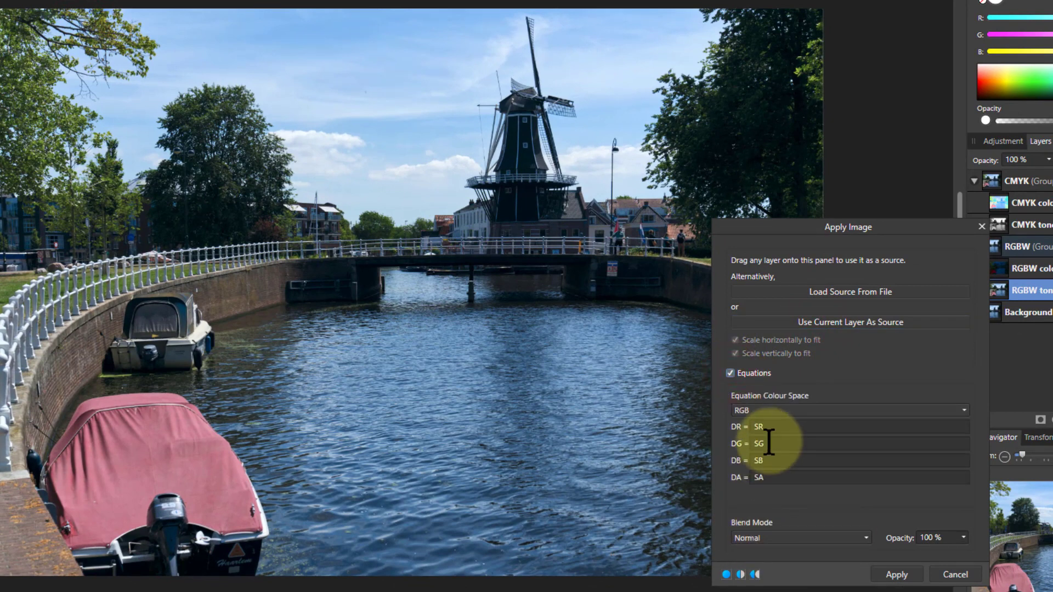
Replace the DR, DG and DB equations each with min(SR,SG,SB).
double_click(771, 427)
key(ctrl+v)
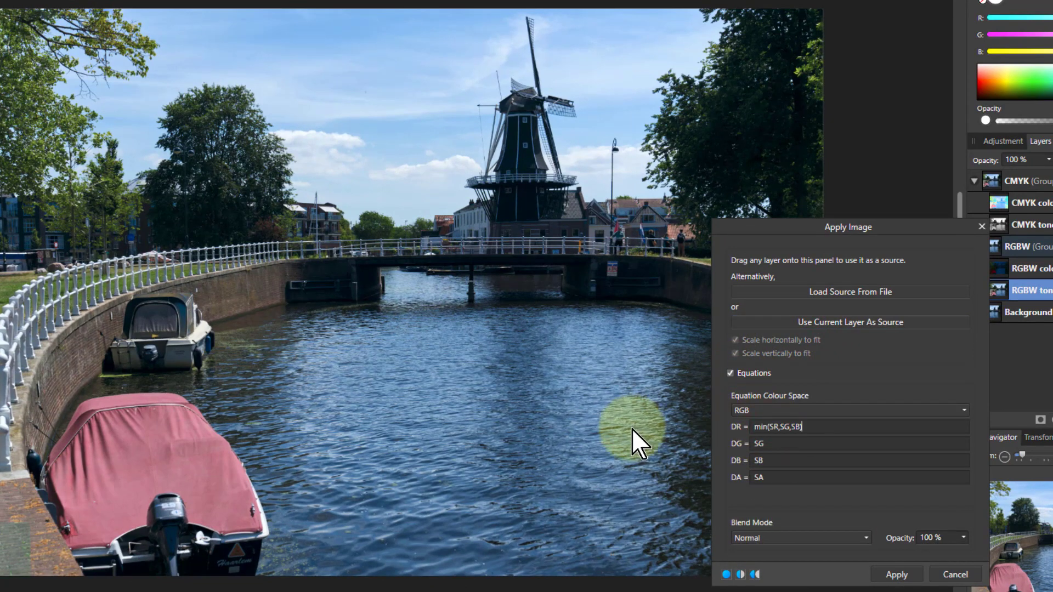
double_click(759, 444)
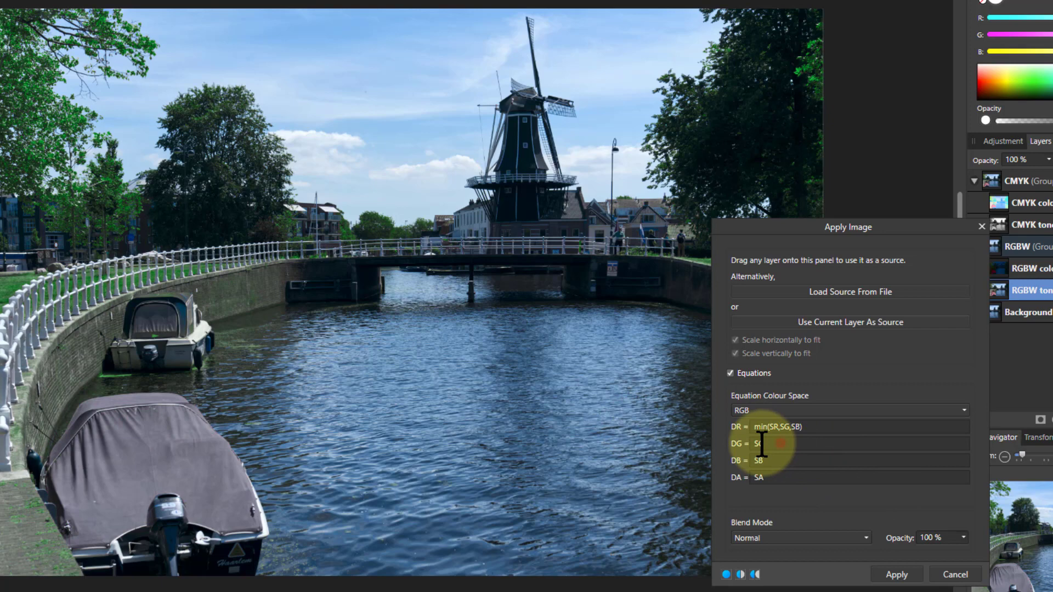
key(ctrl+v)
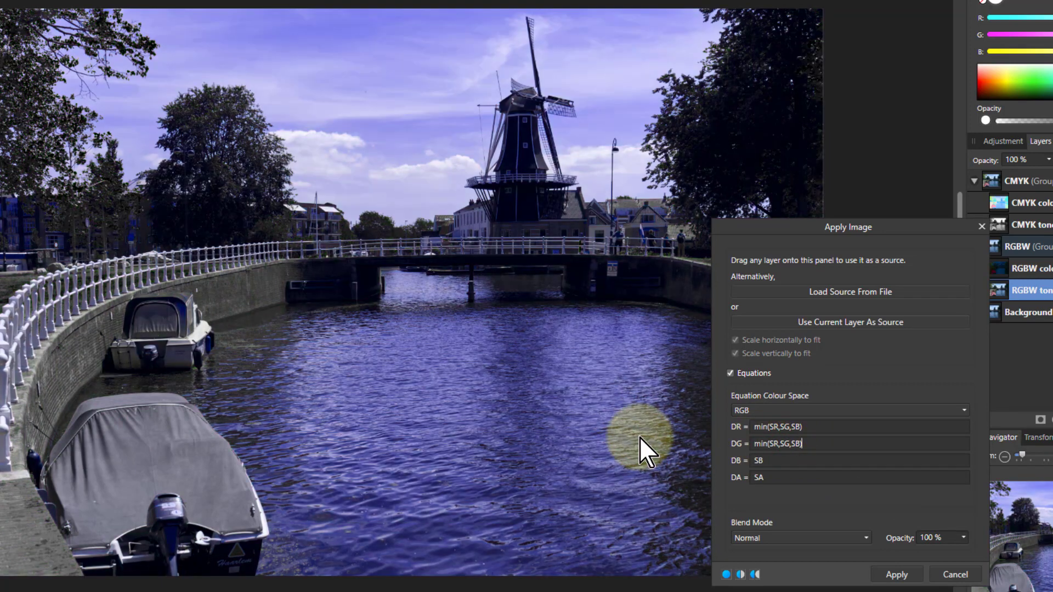
double_click(768, 462)
key(ctrl+v)
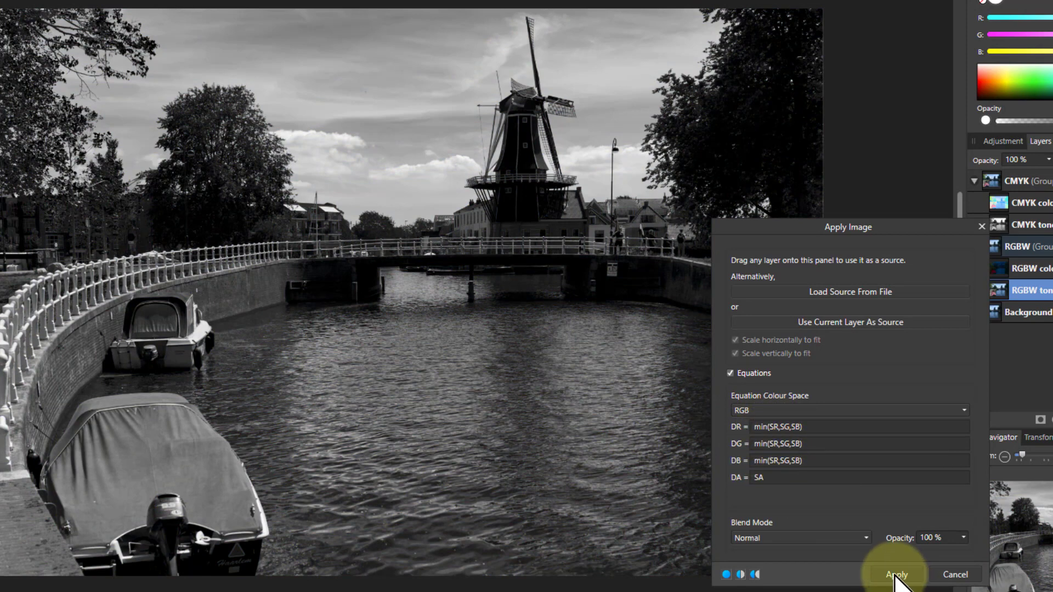
Apply the greyscale equations, then show RGBW colour and set its blend mode to Add.
click(897, 575)
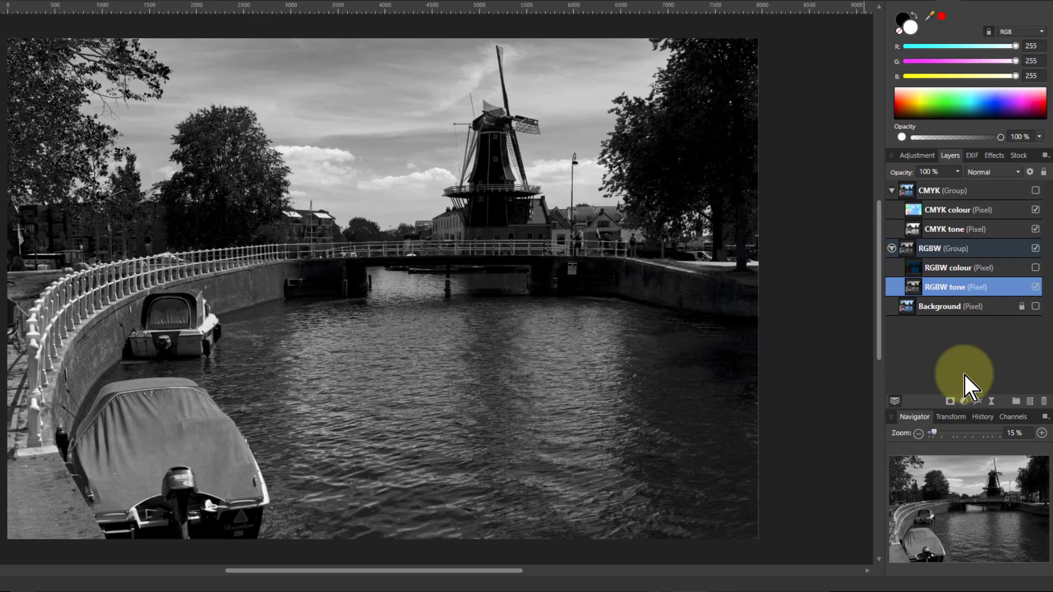
click(970, 271)
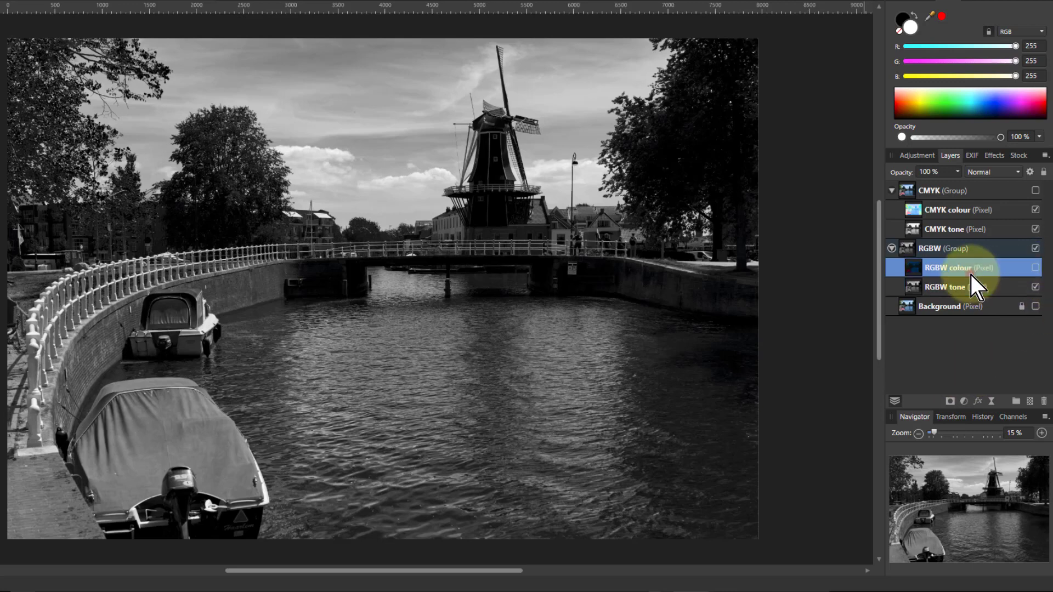
click(1035, 268)
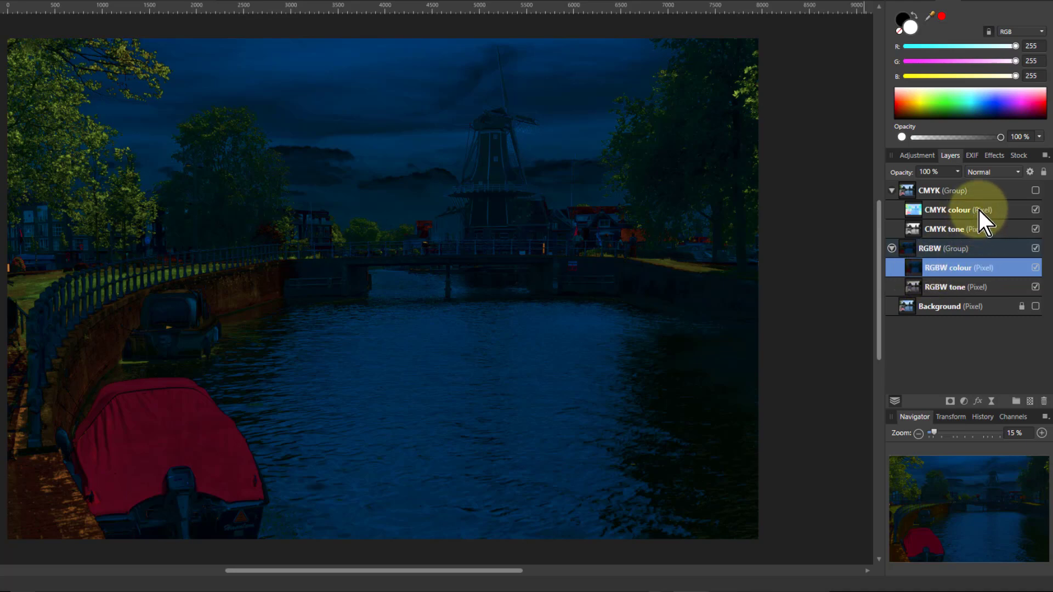
click(991, 173)
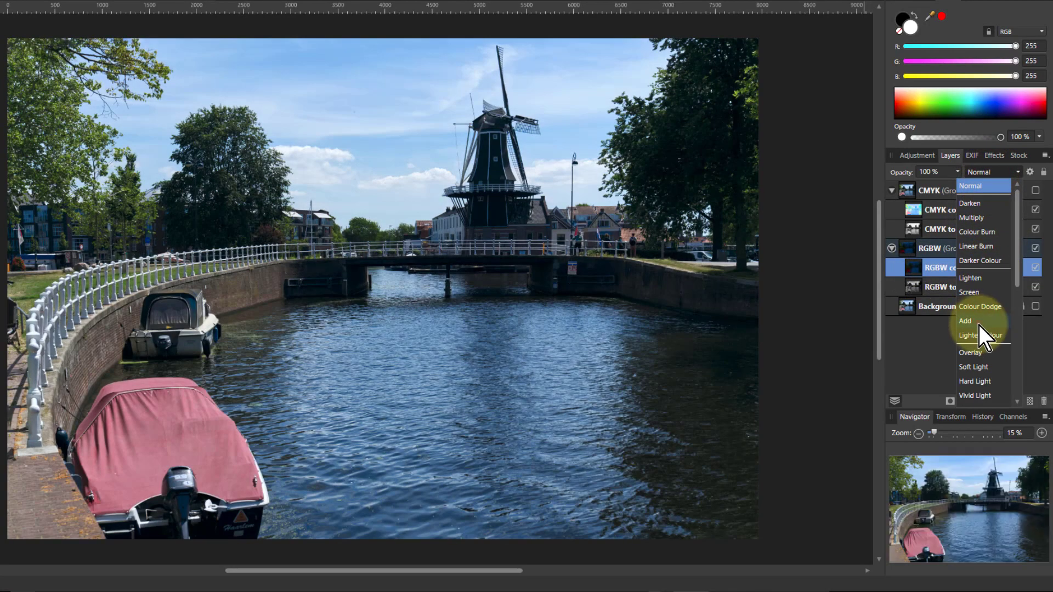
click(979, 324)
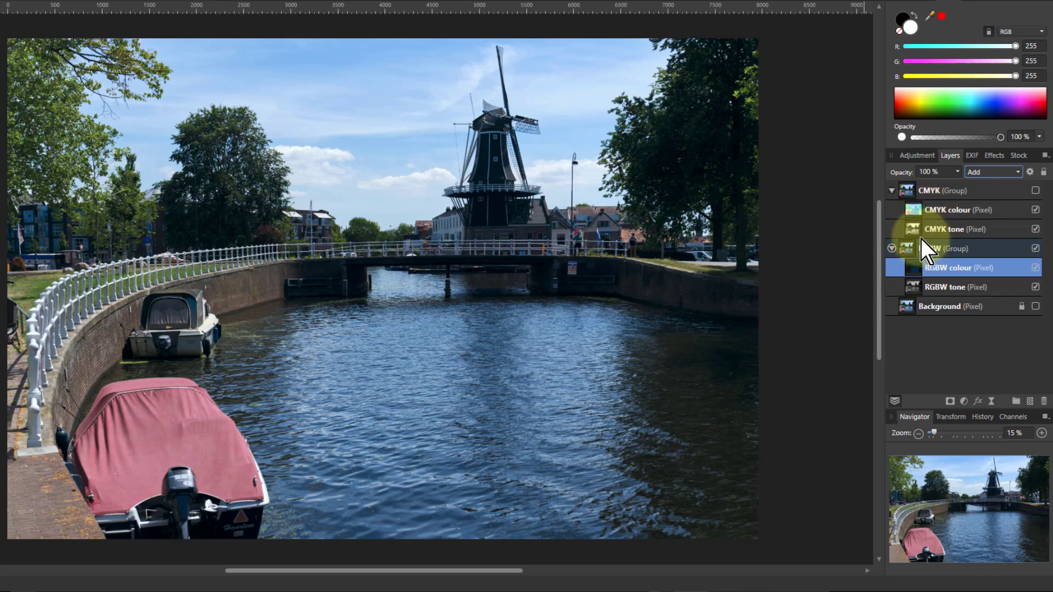
Select CMYK colour, then solo the RGBW colour layer and then the CMYK tone layer.
alt+click(914, 210)
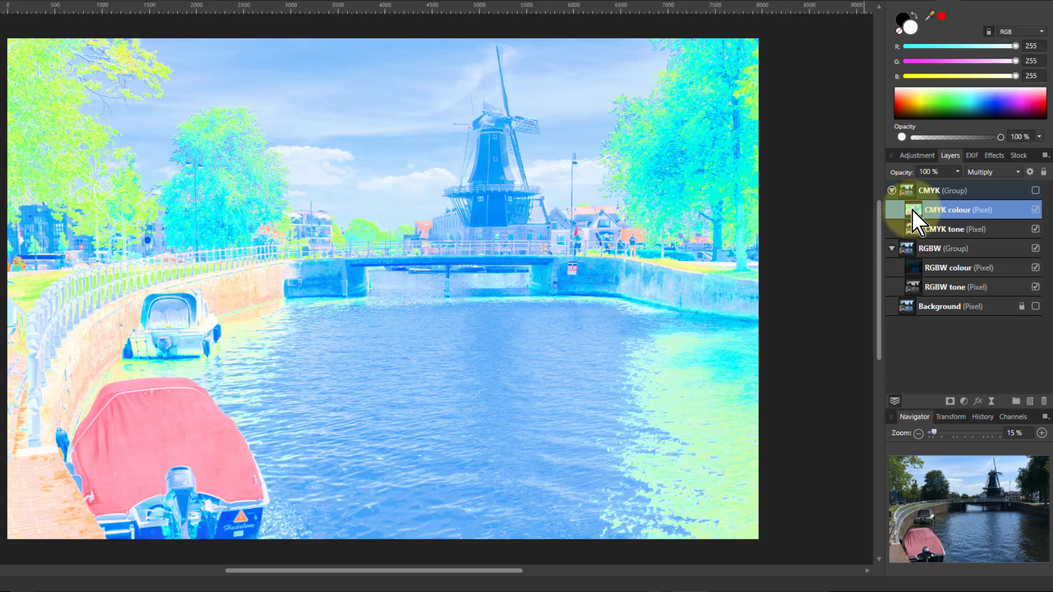
click(913, 270)
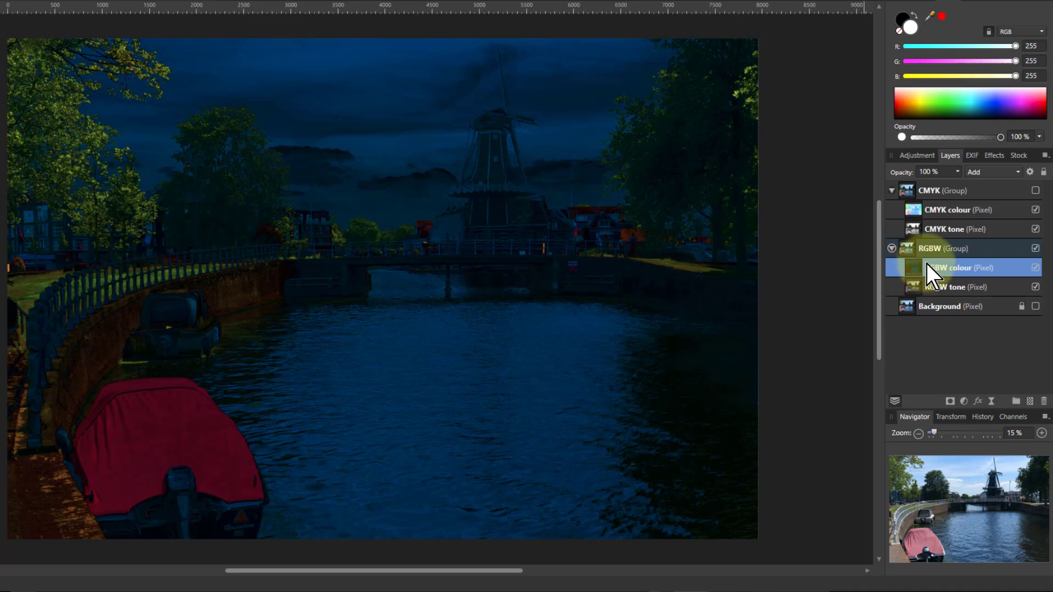
click(917, 233)
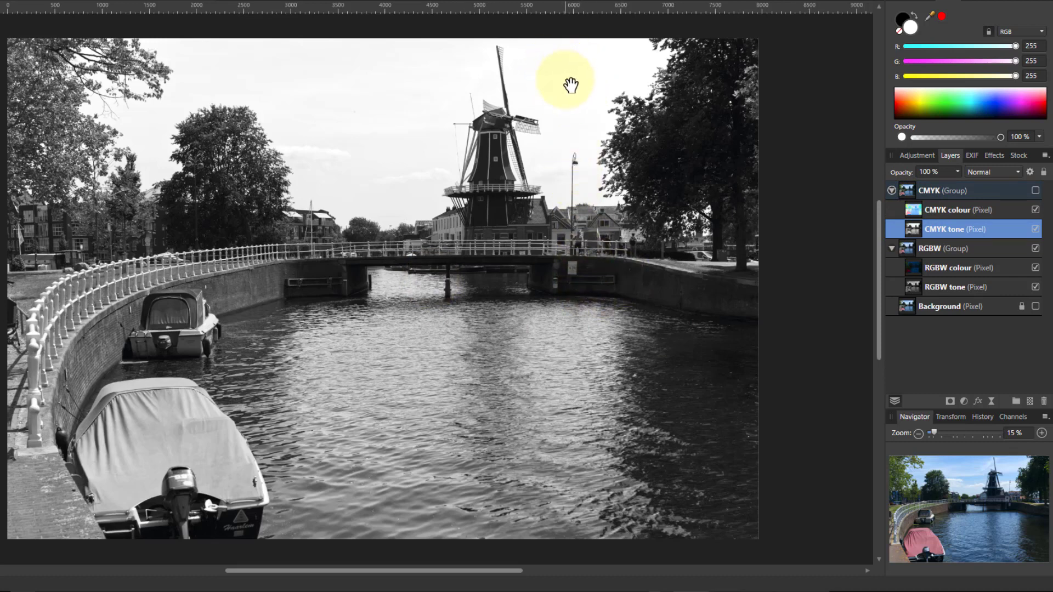
Solo the RGBW tone layer, then switch back to soloing CMYK tone to compare.
click(912, 288)
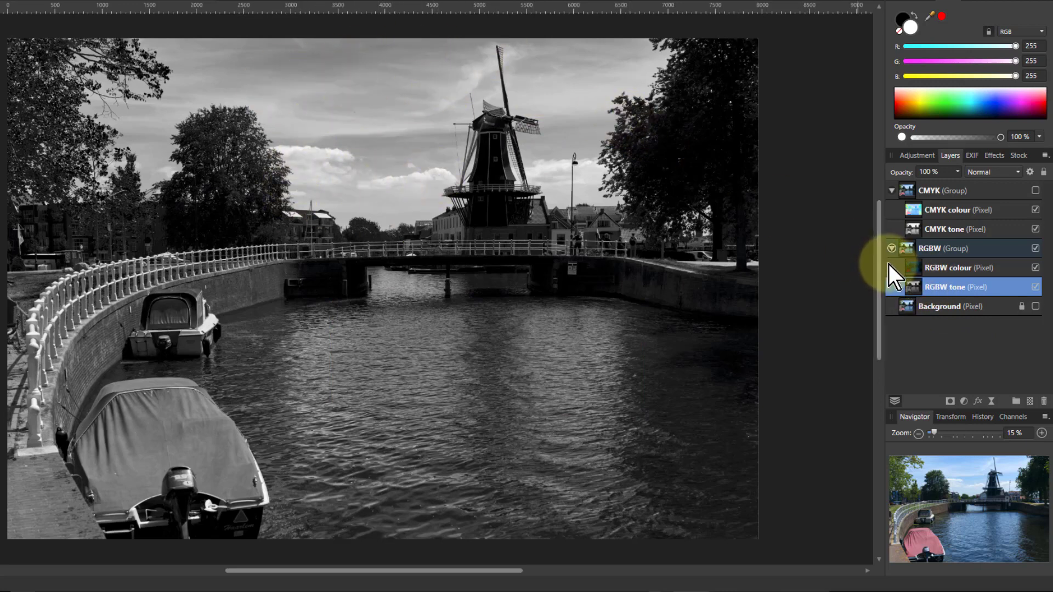
click(912, 230)
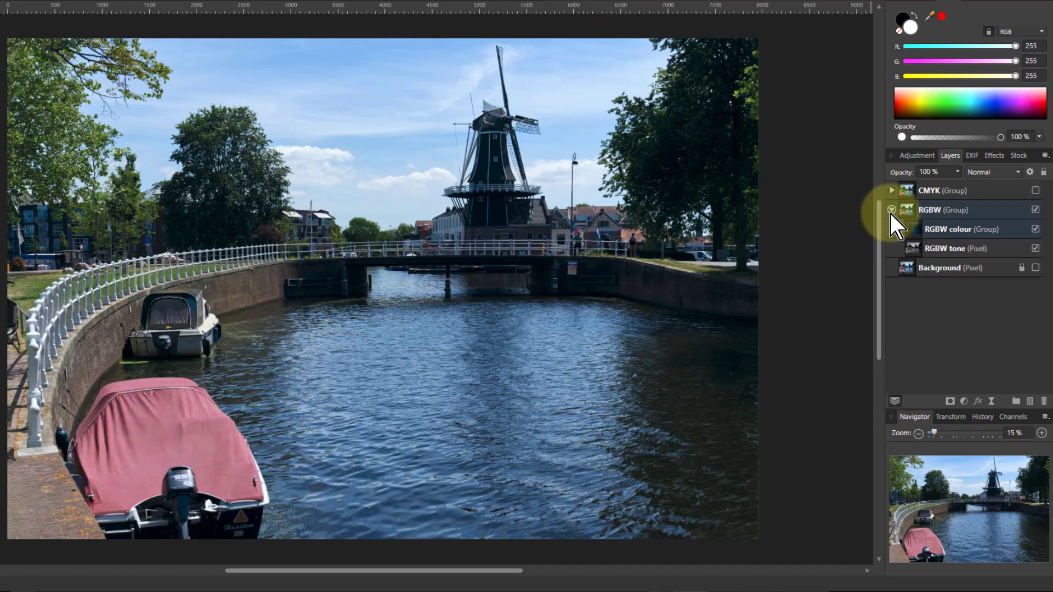
Make the CMYK group visible and expand it and its nested CMYK colour group.
click(1036, 190)
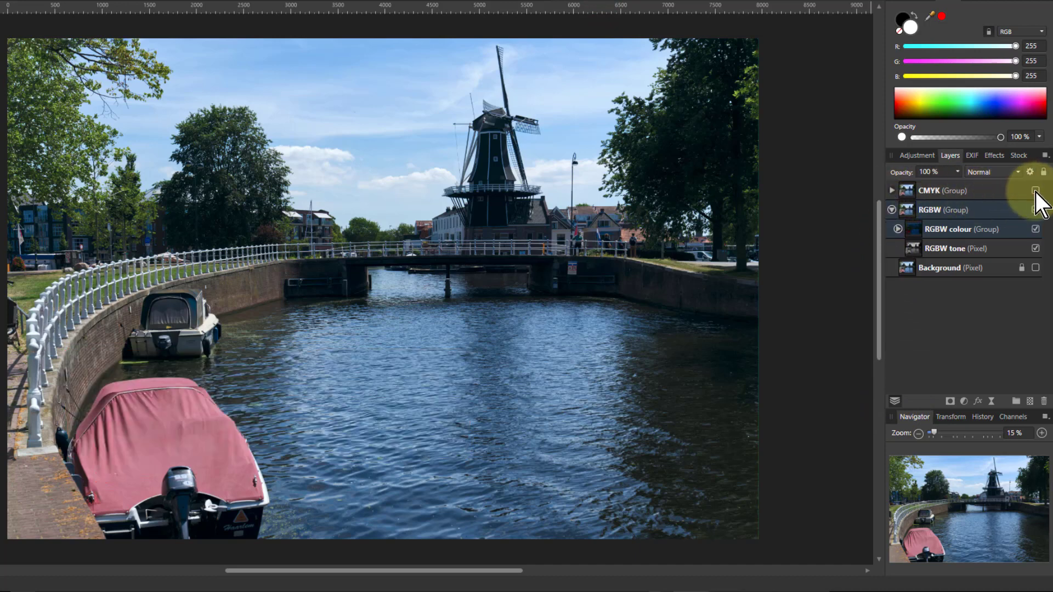
click(893, 191)
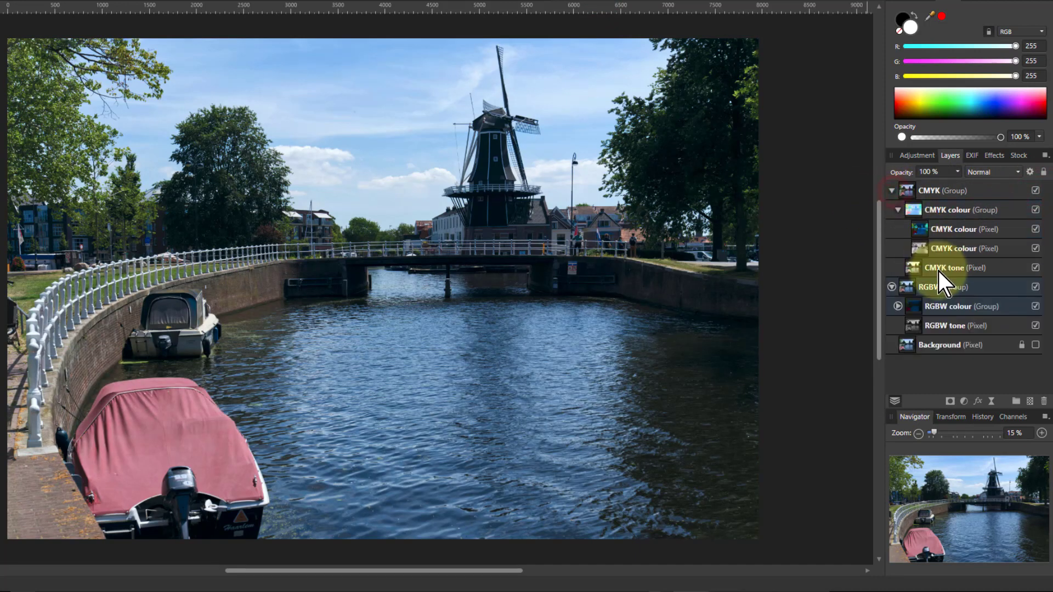
click(897, 211)
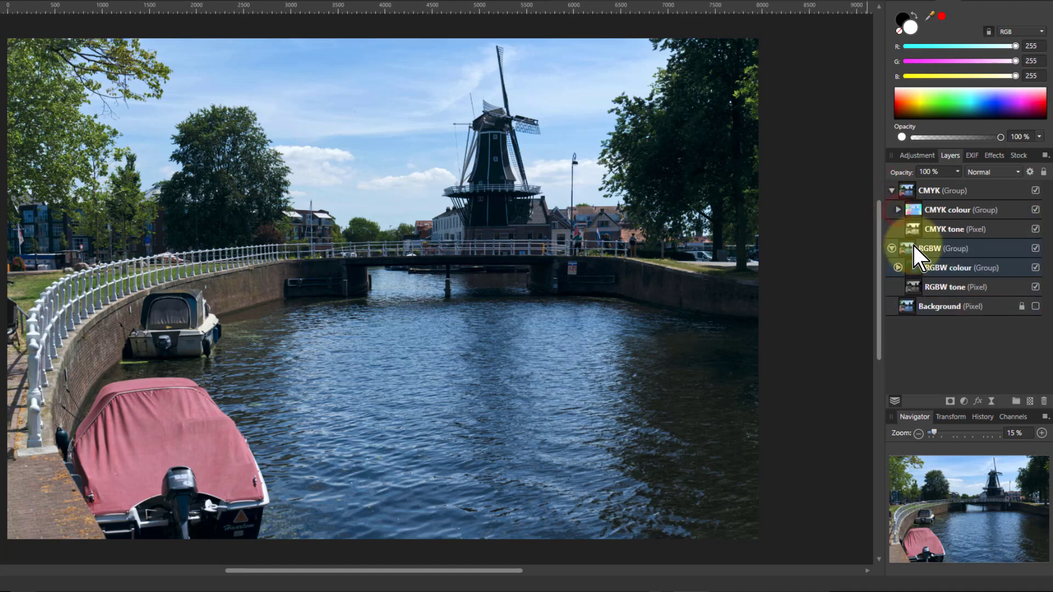
click(899, 211)
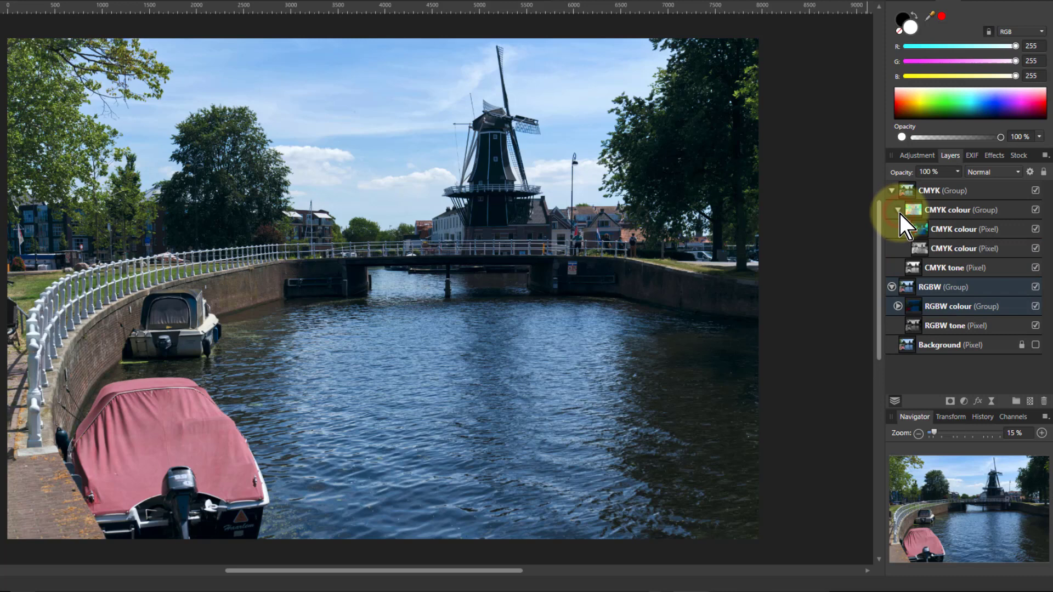
Solo each CMYK colour sub-layer and the combined group, ending on CMYK tone alone.
click(925, 233)
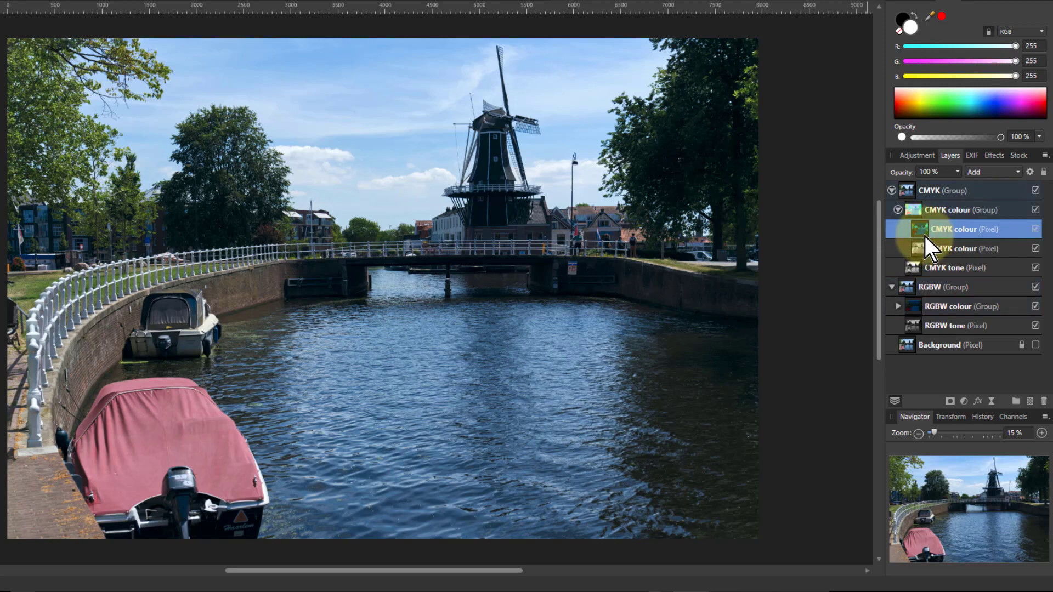
mouse_move(917, 229)
mouse_down()
mouse_move(933, 246)
mouse_move(920, 211)
mouse_up()
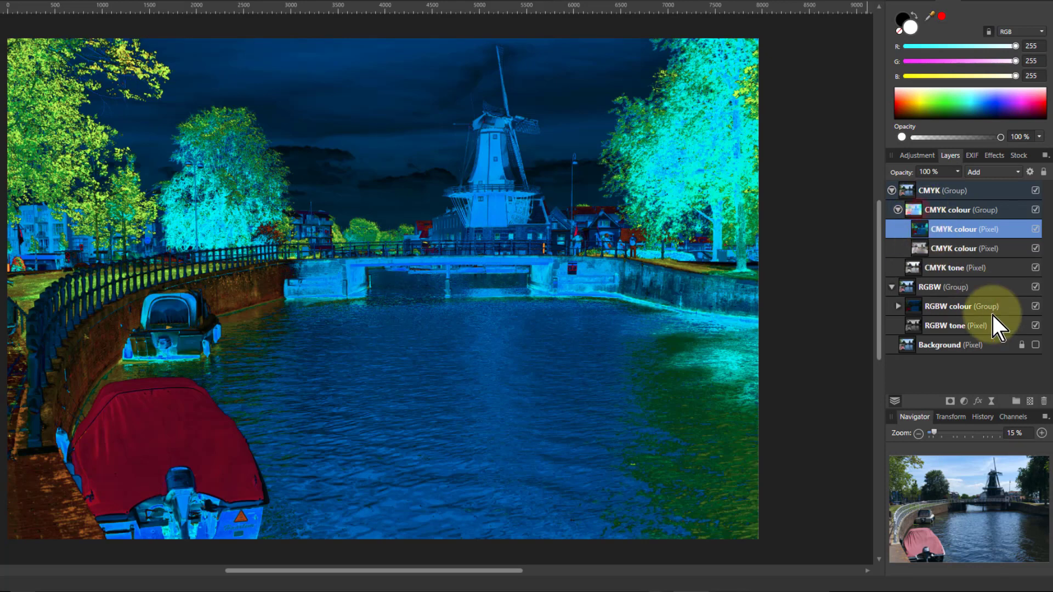
click(913, 206)
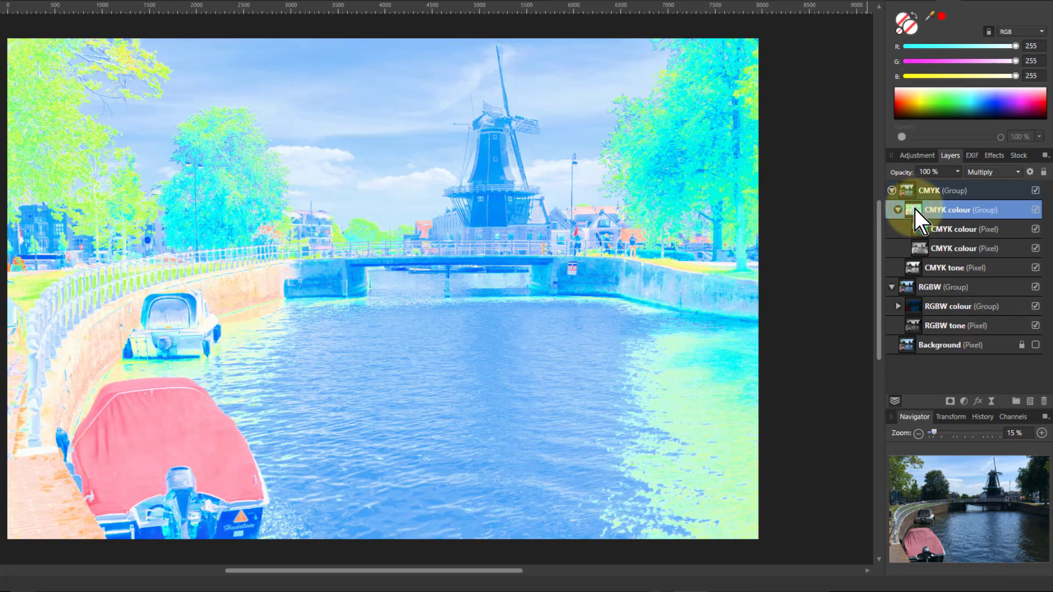
click(918, 228)
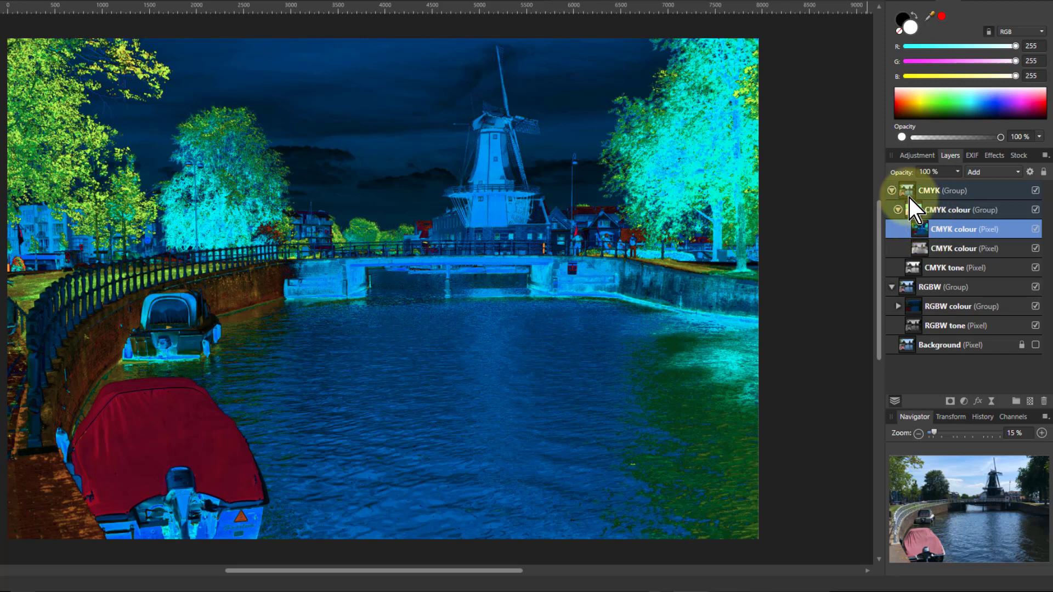
click(920, 249)
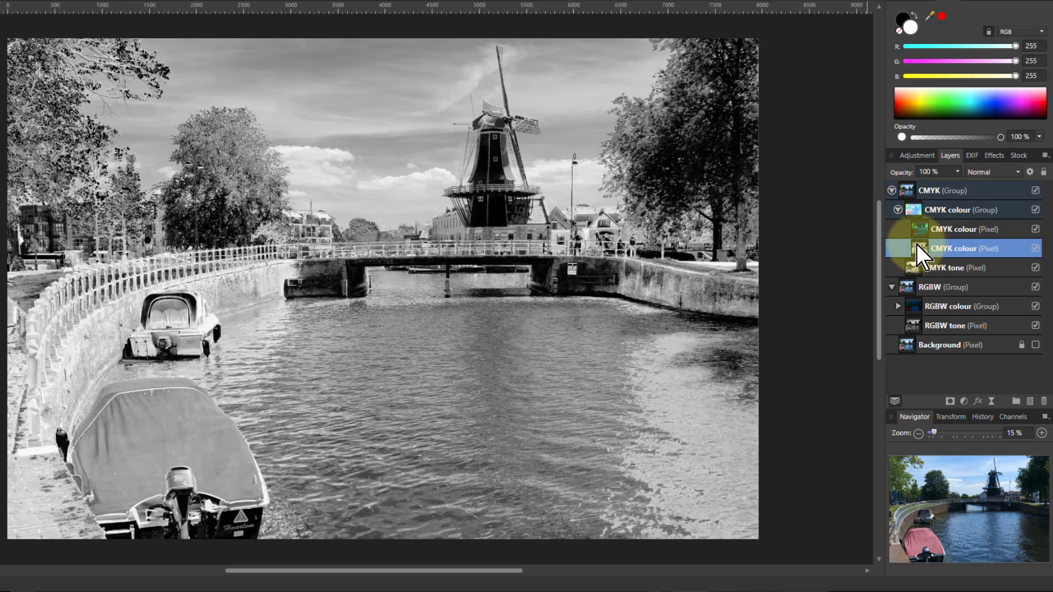
click(913, 211)
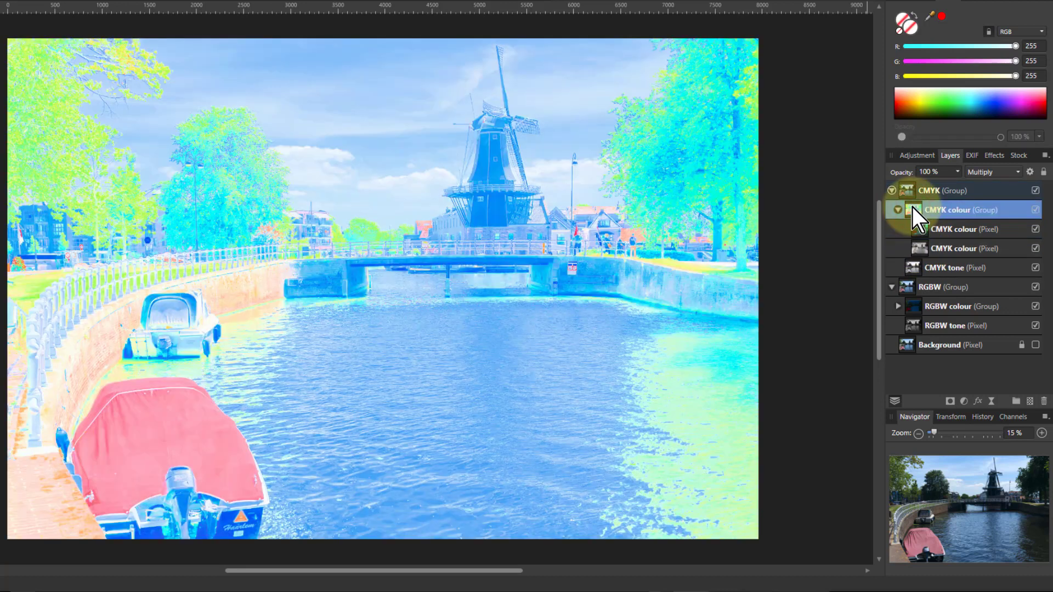
click(922, 250)
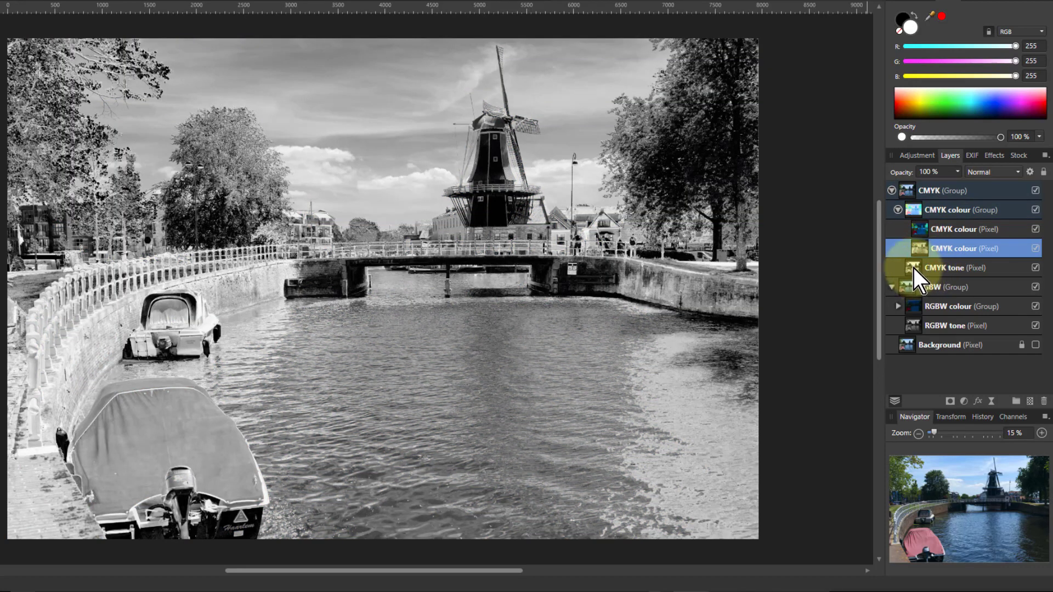
click(914, 268)
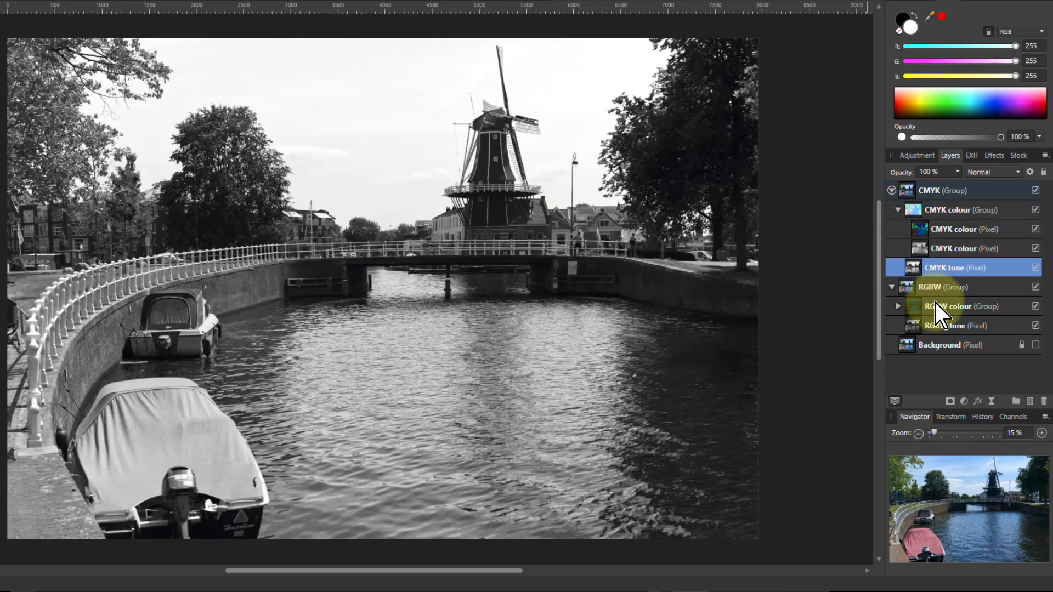
Expand the RGBW colour group and solo it, then compare its CMYK colour sub-layer with the original CMYK colour layers.
click(897, 307)
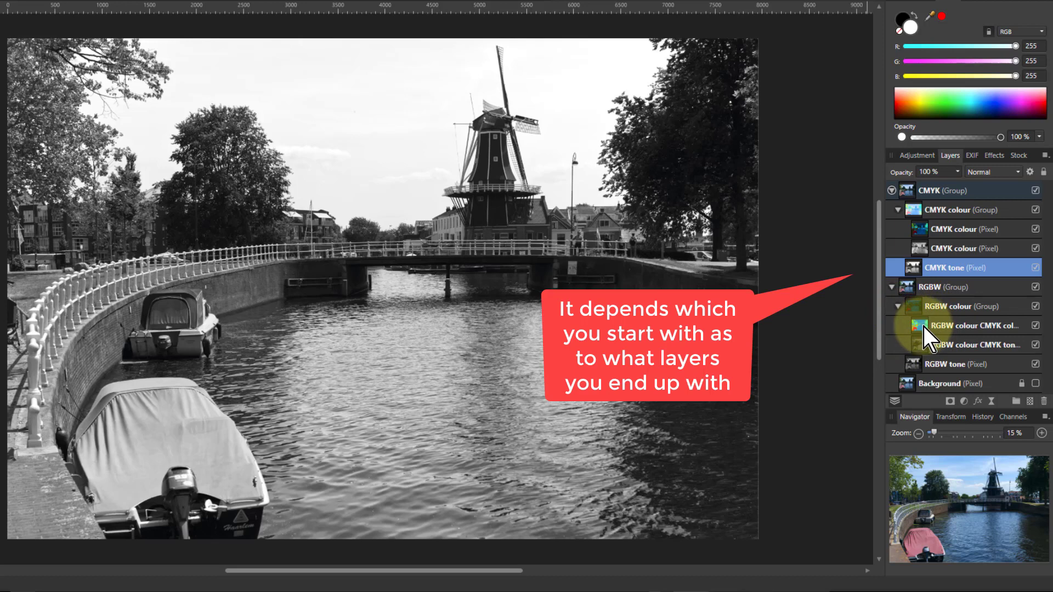
click(917, 311)
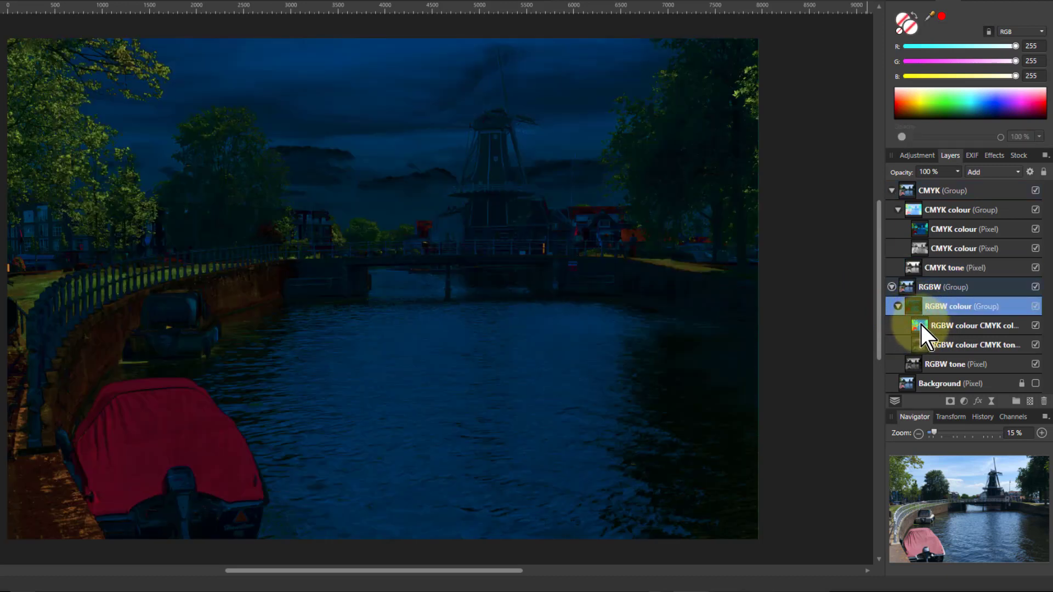
click(923, 325)
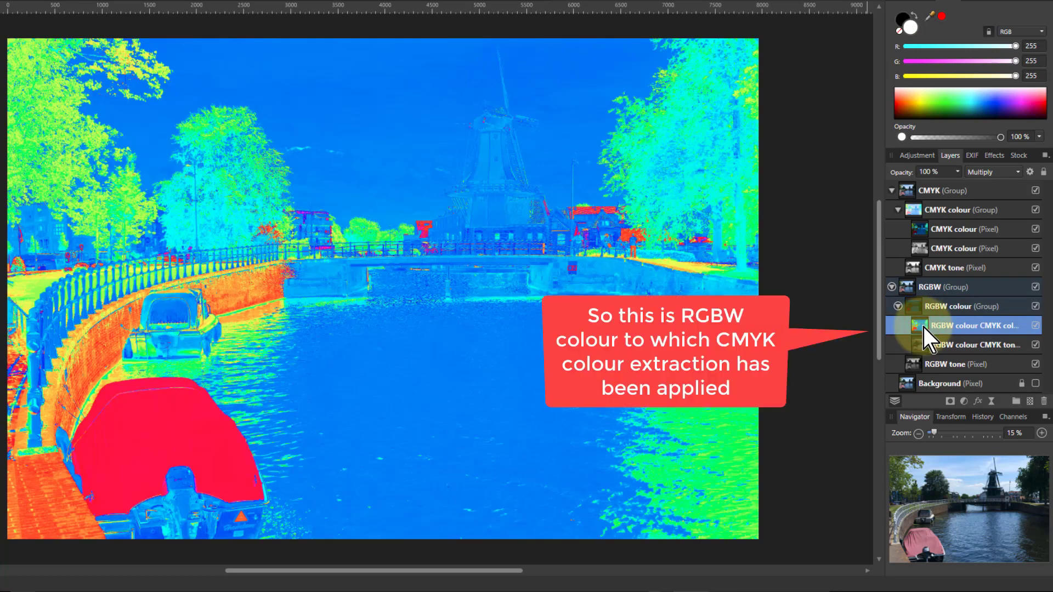
click(919, 226)
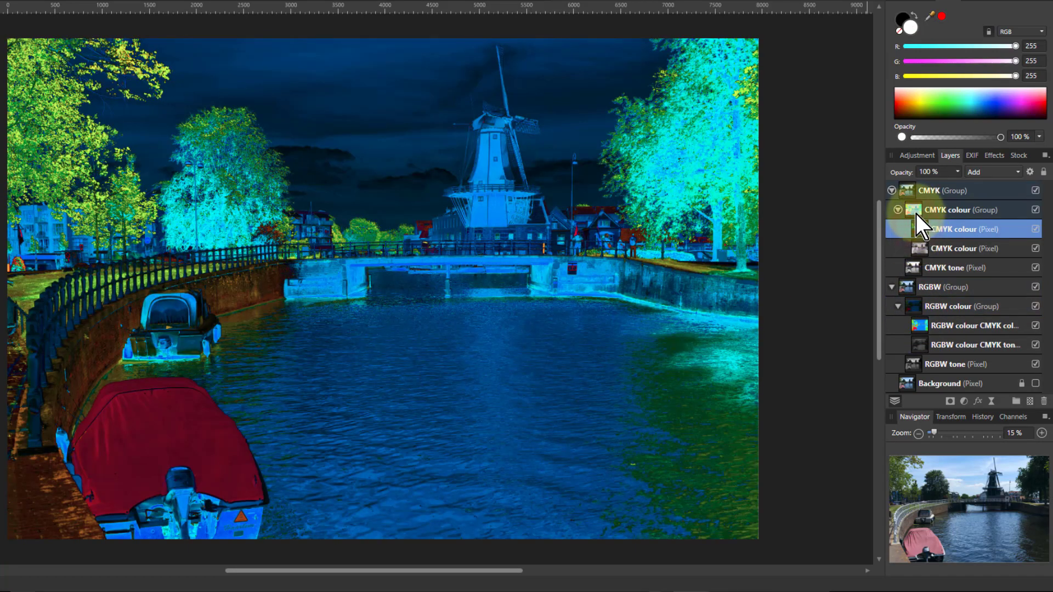
click(917, 214)
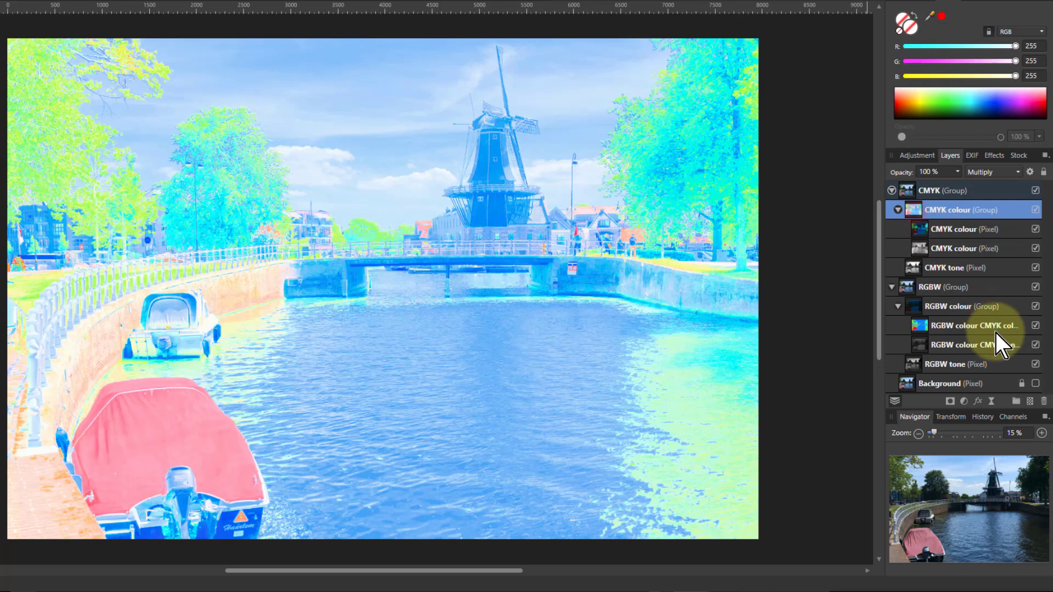
Solo the colour and tone extracted from RGBW colour, finishing on RGBW tone alone.
click(922, 330)
click(922, 346)
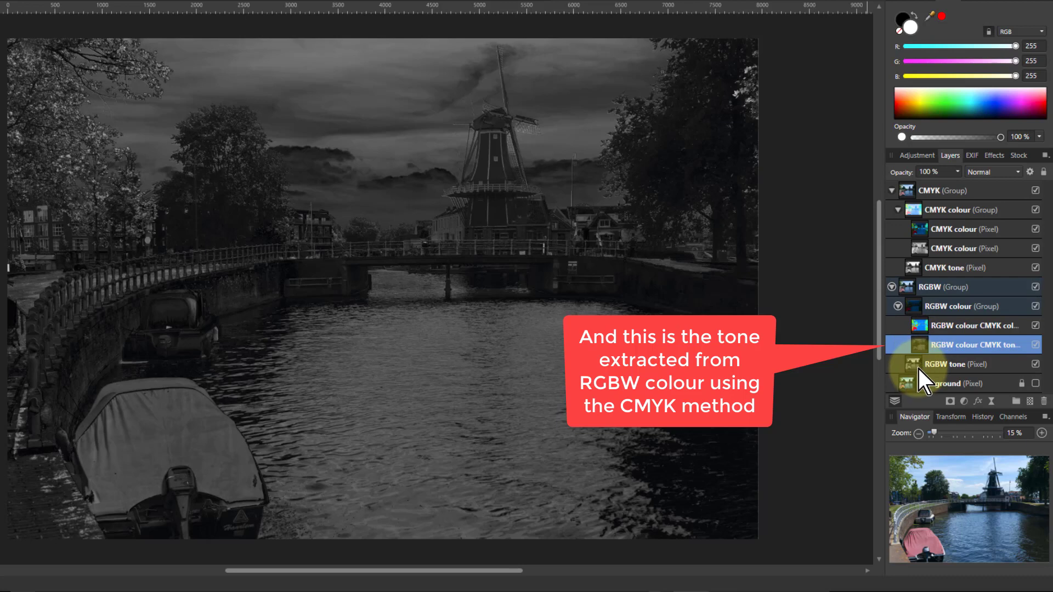
click(918, 368)
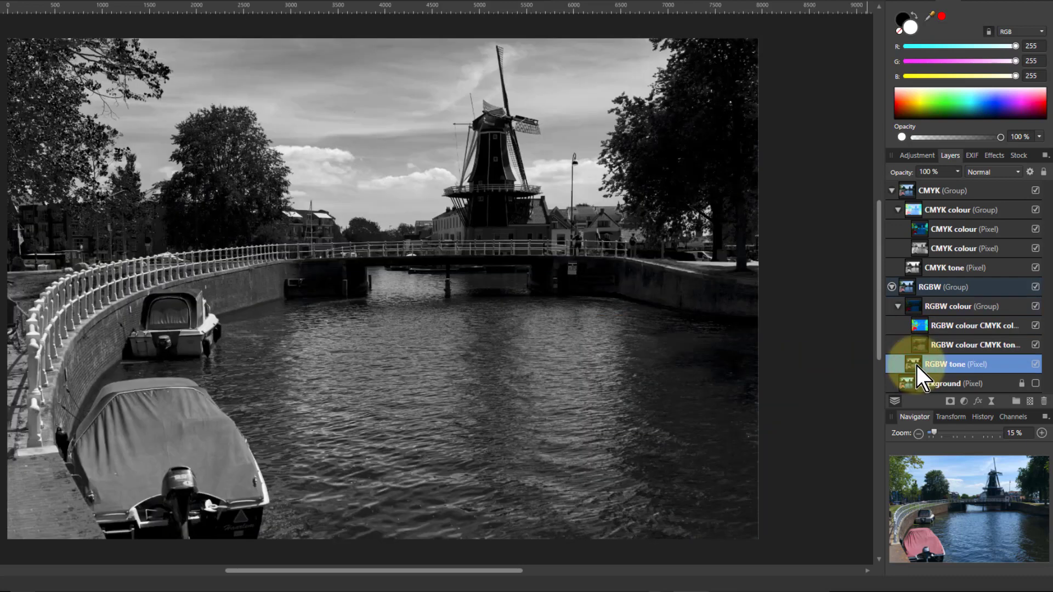